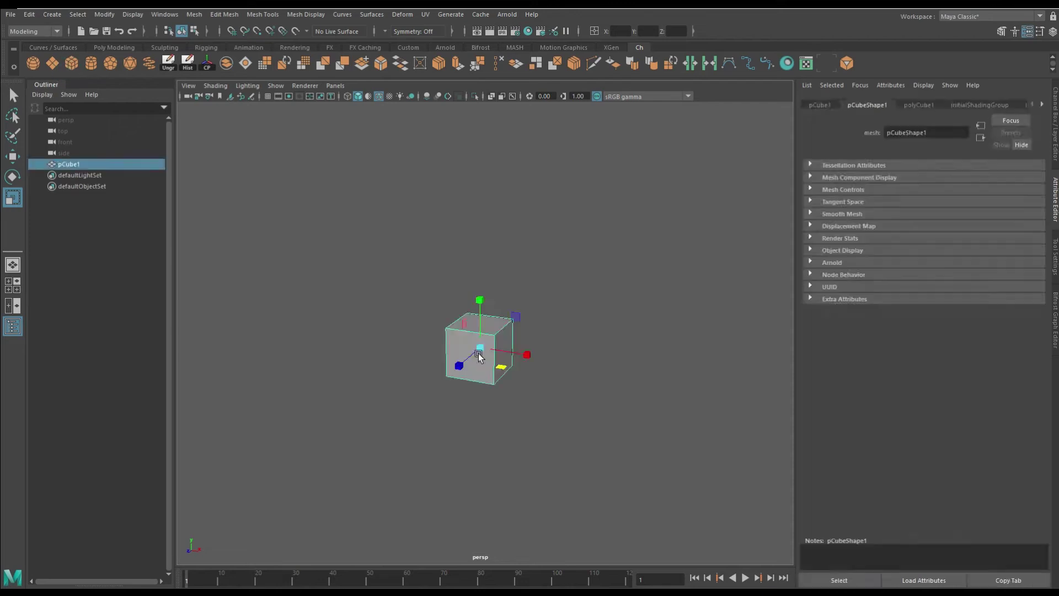
# Stack duplicated cubes into a stepped capital and lower a tall shaft box beneath it.
pyautogui.hotkey('ctrl', 'd')
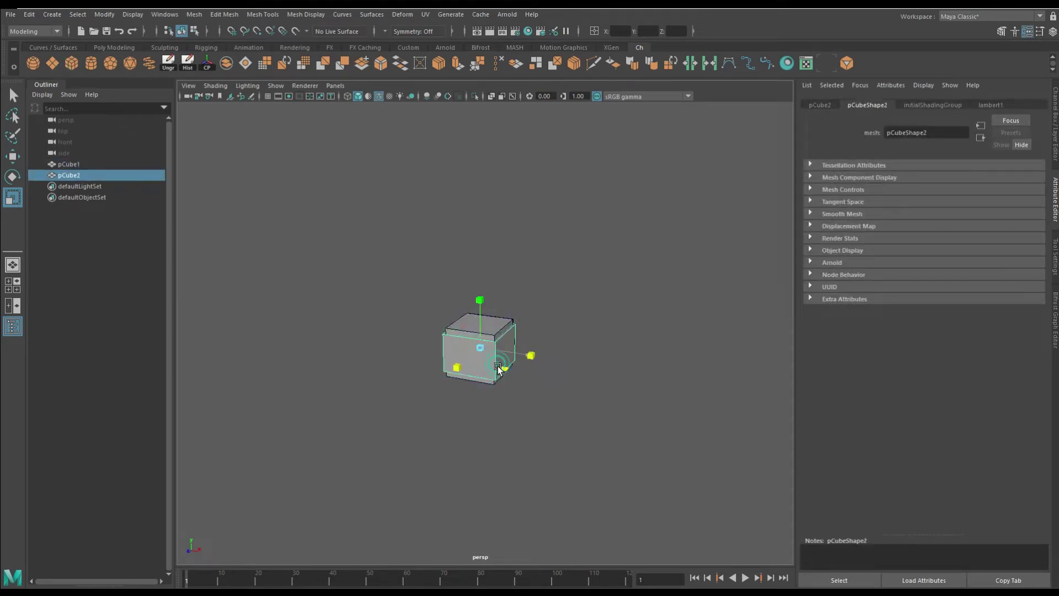
pyautogui.hotkey('shift', 'd')
pyautogui.hotkey('shift', 'd')
pyautogui.hotkey('shift', 'd')
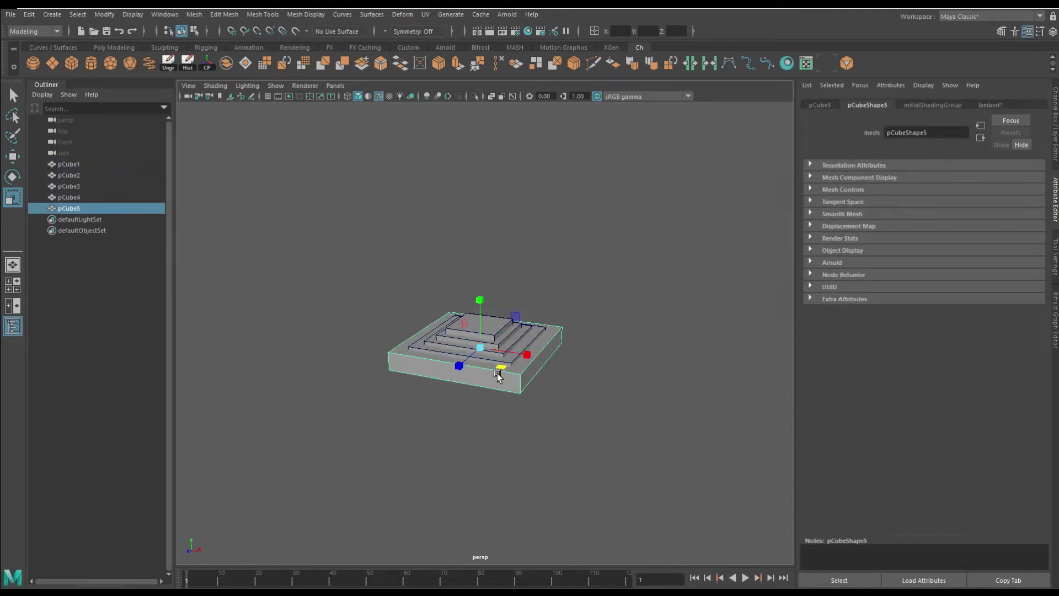
pyautogui.hotkey('ctrl', 'shift', 'a')
pyautogui.click(504, 369)
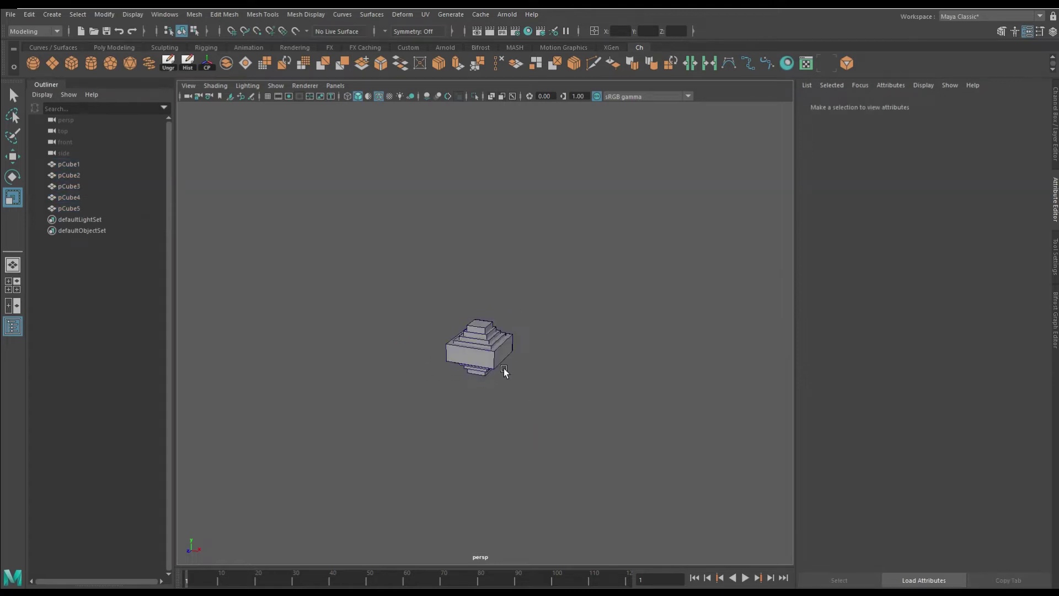
pyautogui.press('w')
pyautogui.hotkey('ctrl', 'd')
pyautogui.moveTo(479, 326); pyautogui.dragTo(479, 375)
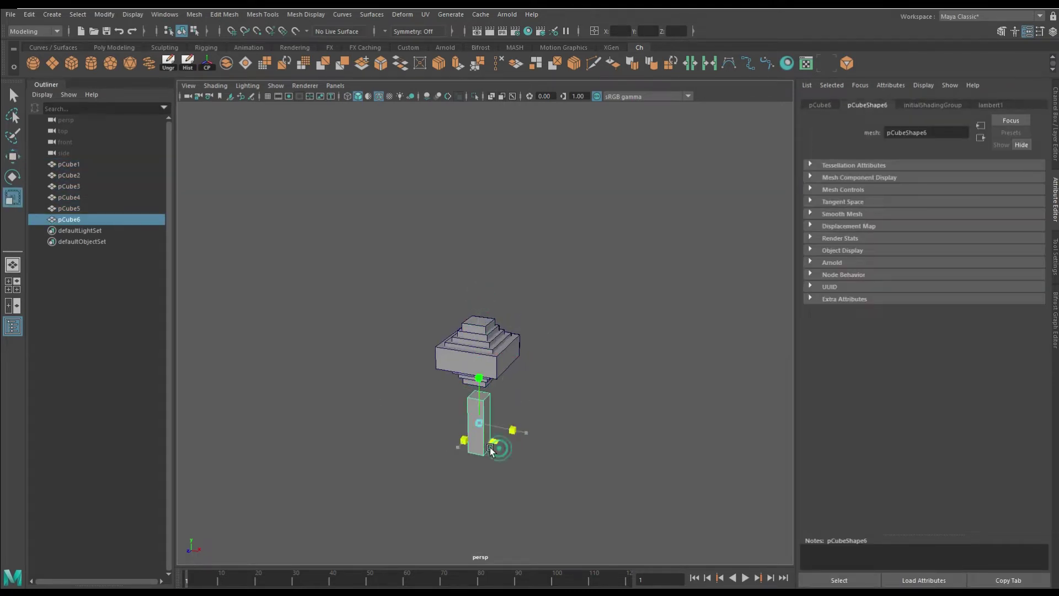
# Duplicate the stepped stack and move the copy down as the column base.
pyautogui.click(469, 360)
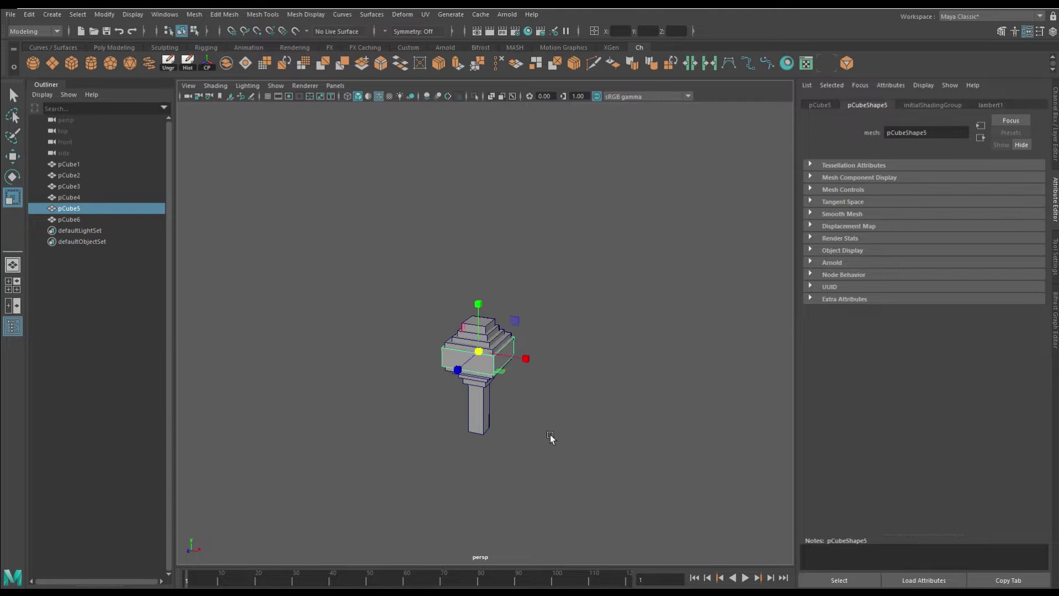
pyautogui.keyDown('shift'); pyautogui.click(463, 357); pyautogui.keyUp('shift')
pyautogui.moveTo(513, 309)
pyautogui.keyDown('shift'); pyautogui.mouseDown()
pyautogui.moveTo(452, 340)
pyautogui.moveTo(524, 380)
pyautogui.mouseUp(); pyautogui.keyUp('shift')
pyautogui.click(474, 405)
pyautogui.press('w')
pyautogui.click(436, 331)
pyautogui.hotkey('ctrl', 'd')
pyautogui.moveTo(478, 309); pyautogui.dragTo(501, 396)
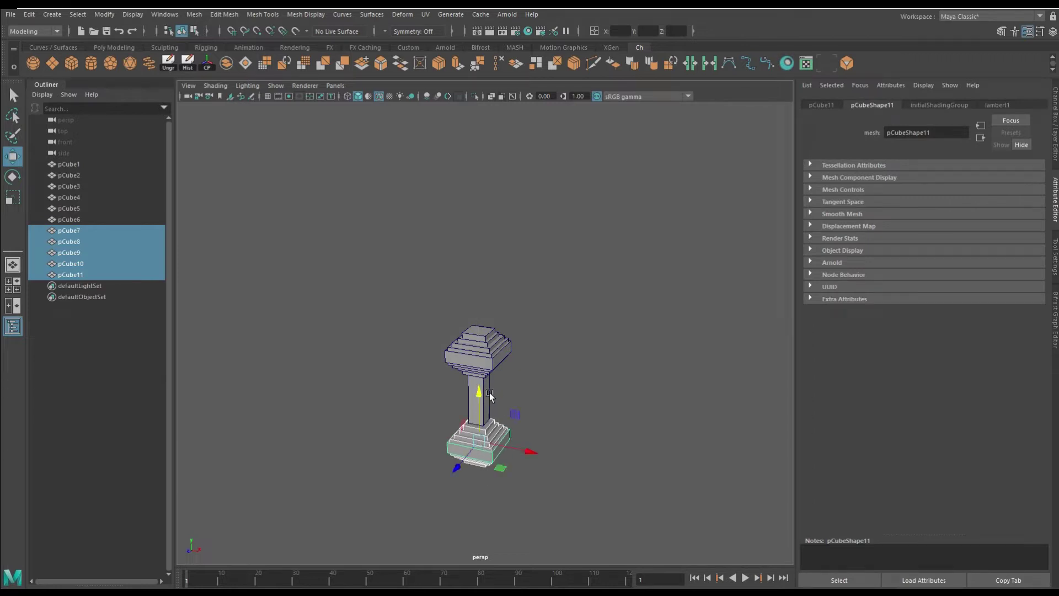
pyautogui.click(489, 392)
# Duplicate the whole column, rotate the copy and move it beside the first.
pyautogui.moveTo(419, 314); pyautogui.dragTo(543, 483)
pyautogui.press('w')
pyautogui.hotkey('ctrl', 'd')
pyautogui.press('e')
pyautogui.moveTo(527, 436)
pyautogui.mouseDown()
pyautogui.moveTo(535, 469)
pyautogui.moveTo(617, 481)
pyautogui.moveTo(419, 309)
pyautogui.mouseUp()
pyautogui.press('w')
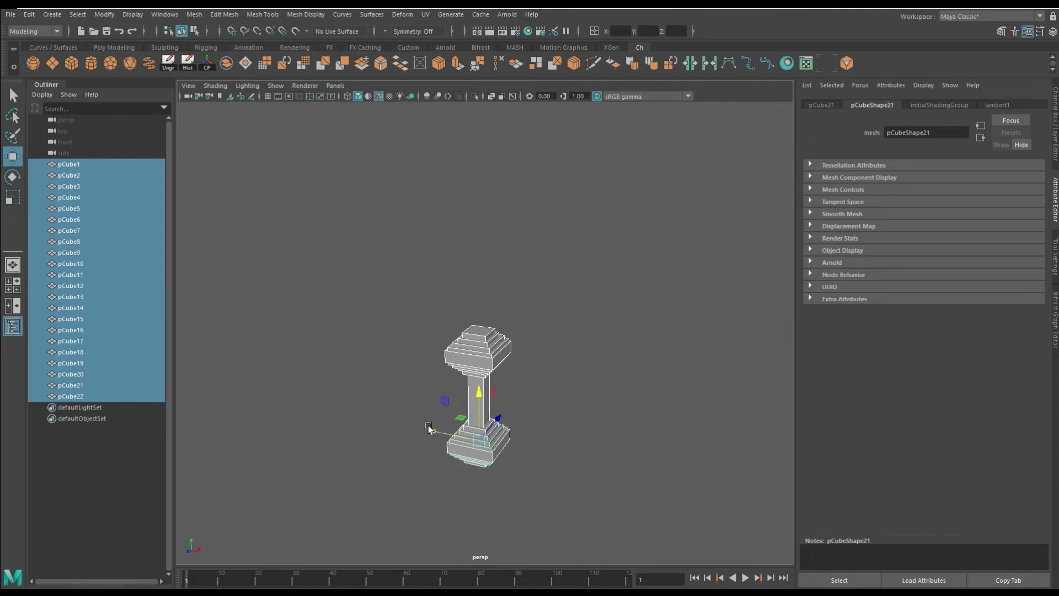
pyautogui.moveTo(432, 428); pyautogui.dragTo(367, 420)
pyautogui.click(12, 178)
pyautogui.moveTo(432, 448); pyautogui.dragTo(386, 462)
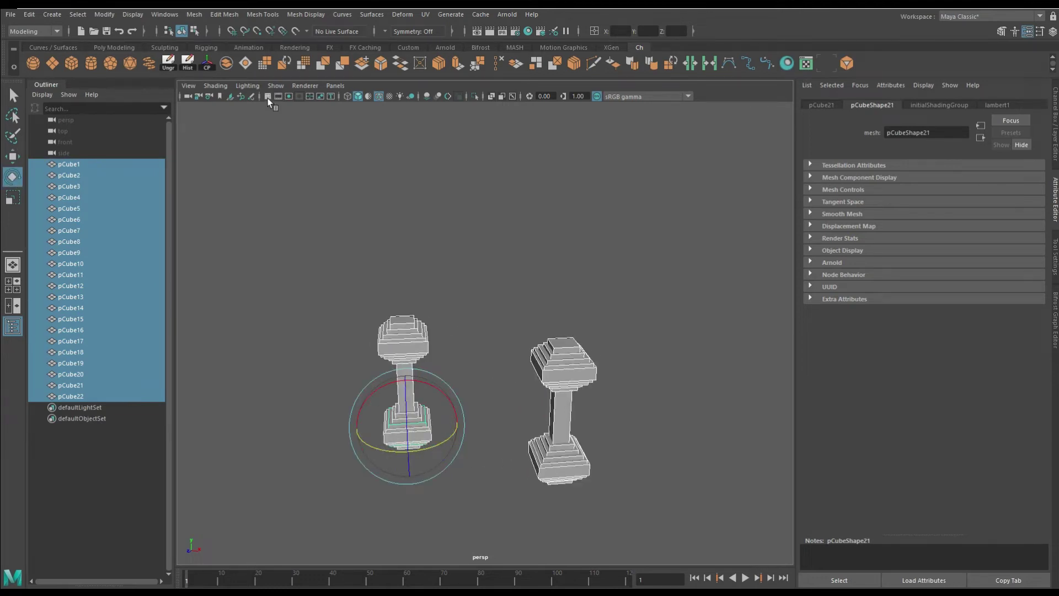
# Add a new cube and flatten it into a thin slab across both columns.
pyautogui.click(631, 445)
pyautogui.click(72, 63)
pyautogui.moveTo(478, 302); pyautogui.dragTo(518, 354)
pyautogui.moveTo(602, 426)
pyautogui.keyDown('alt'); pyautogui.mouseDown()
pyautogui.moveTo(559, 389)
pyautogui.moveTo(541, 429)
pyautogui.moveTo(354, 239)
pyautogui.mouseUp(); pyautogui.keyUp('alt')
# Duplicate the slab, scaling one copy taller and lowering another between the columns.
pyautogui.click(13, 176)
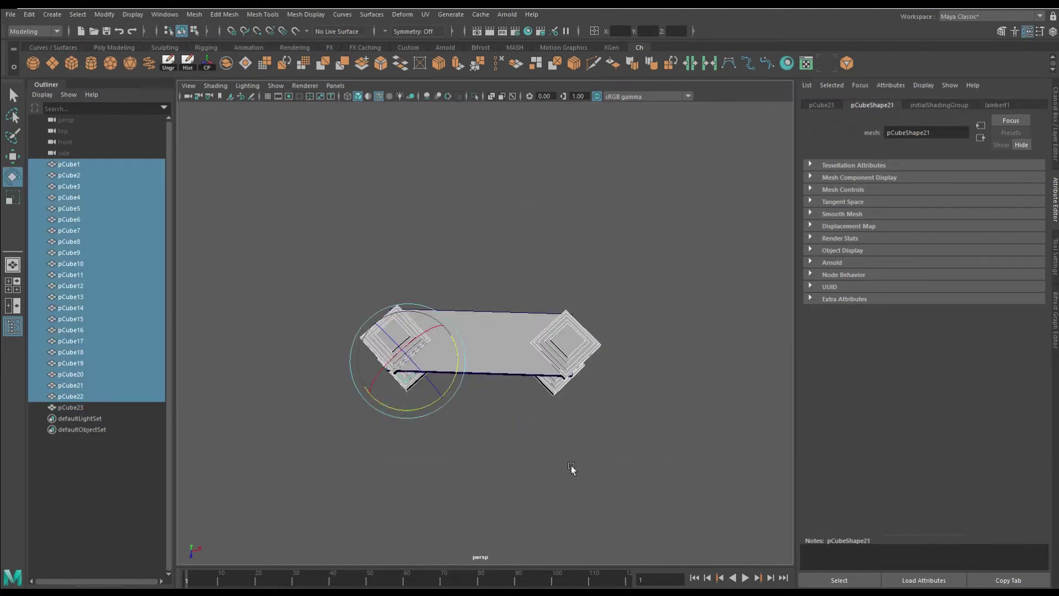
pyautogui.click(469, 326)
pyautogui.press('r')
pyautogui.moveTo(521, 346)
pyautogui.keyDown('alt'); pyautogui.mouseDown()
pyautogui.moveTo(495, 275)
pyautogui.moveTo(479, 322)
pyautogui.moveTo(456, 324)
pyautogui.mouseUp(); pyautogui.keyUp('alt')
pyautogui.hotkey('ctrl', 'd')
pyautogui.moveTo(456, 281)
pyautogui.mouseDown()
pyautogui.moveTo(456, 149)
pyautogui.moveTo(455, 353)
pyautogui.moveTo(491, 350)
pyautogui.moveTo(463, 343)
pyautogui.mouseUp()
pyautogui.hotkey('ctrl', 'd')
pyautogui.press('r')
pyautogui.moveTo(463, 287)
pyautogui.mouseDown()
pyautogui.moveTo(446, 365)
pyautogui.moveTo(453, 212)
pyautogui.moveTo(491, 396)
pyautogui.mouseUp()
# Squash another slab copy into a strip and widen it into the base platform.
pyautogui.hotkey('ctrl', 'd')
pyautogui.press('w')
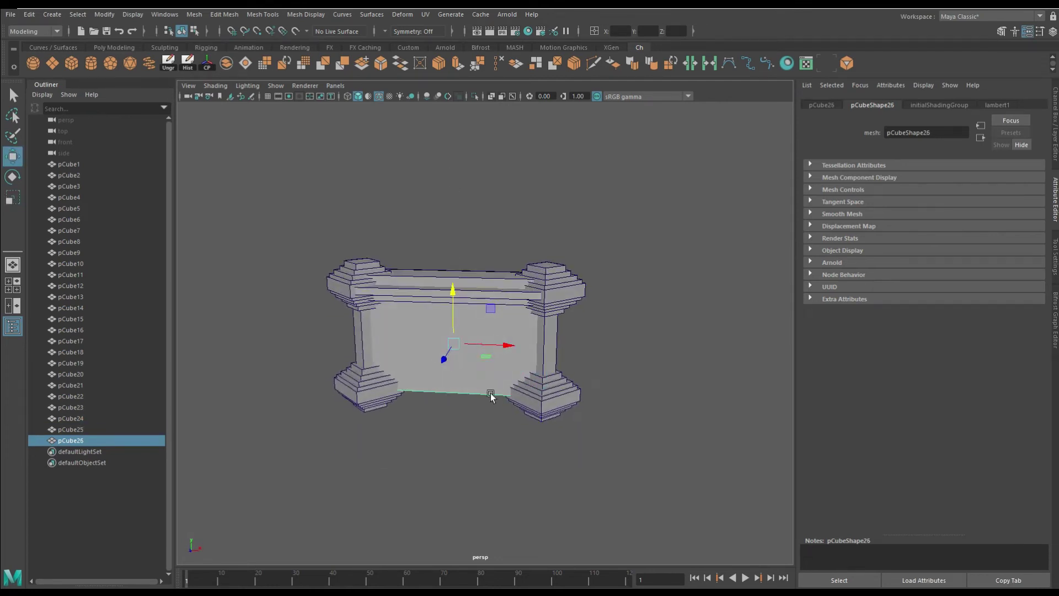
pyautogui.moveTo(452, 295); pyautogui.dragTo(386, 516)
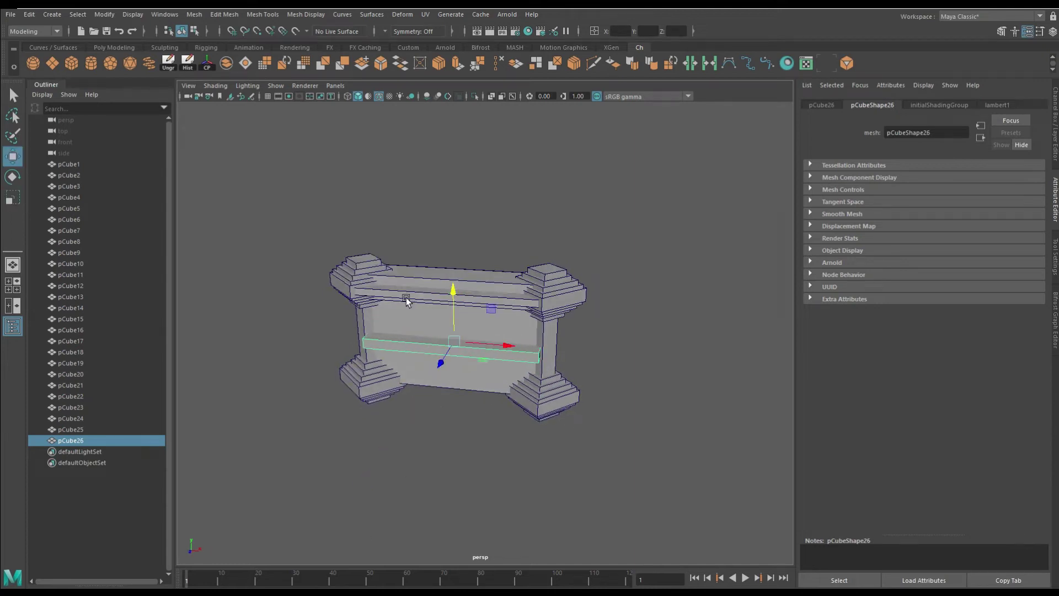
pyautogui.moveTo(453, 291); pyautogui.dragTo(455, 338)
pyautogui.moveTo(444, 420)
pyautogui.mouseDown()
pyautogui.moveTo(512, 394)
pyautogui.moveTo(535, 402)
pyautogui.moveTo(465, 420)
pyautogui.moveTo(452, 386)
pyautogui.moveTo(299, 376)
pyautogui.moveTo(375, 288)
pyautogui.mouseUp()
pyautogui.click(465, 421)
pyautogui.press('w')
pyautogui.moveTo(374, 288); pyautogui.dragTo(457, 311, button='right')
# Duplicate the tall wall slab to make the narrow post between the columns.
pyautogui.click(492, 314)
pyautogui.click(670, 431)
pyautogui.click(461, 339)
pyautogui.moveTo(502, 324)
pyautogui.keyDown('alt'); pyautogui.mouseDown()
pyautogui.moveTo(436, 377)
pyautogui.moveTo(456, 310)
pyautogui.moveTo(473, 349)
pyautogui.moveTo(463, 348)
pyautogui.moveTo(499, 350)
pyautogui.mouseUp(); pyautogui.keyUp('alt')
pyautogui.hotkey('ctrl', 'd')
pyautogui.press('r')
# Rotate the inner post and shift it right along X beside the pillar.
pyautogui.press('w')
pyautogui.press('e')
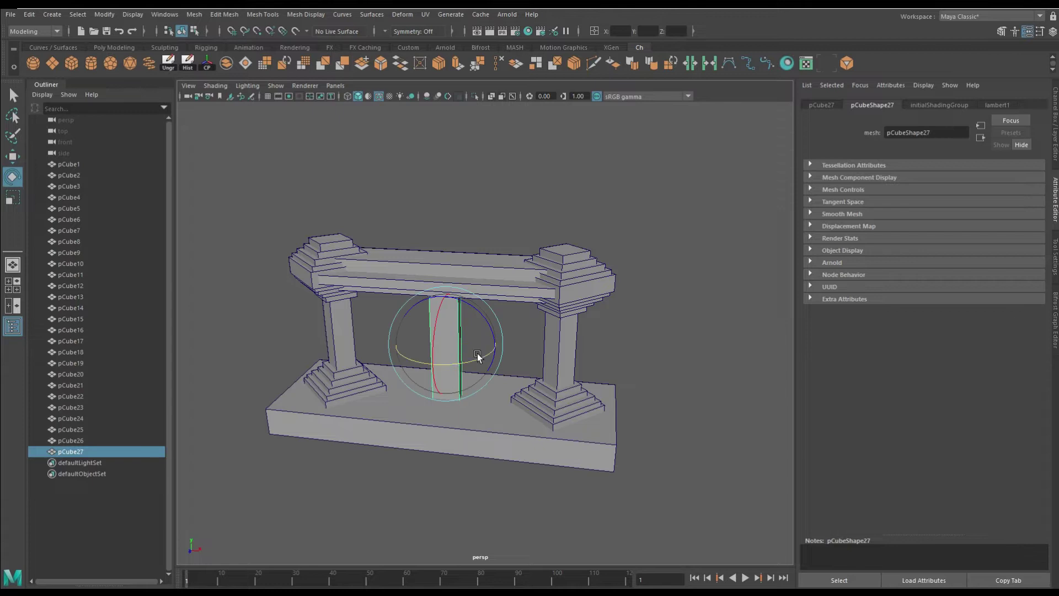
pyautogui.click(432, 314)
pyautogui.press('w')
pyautogui.moveTo(568, 351); pyautogui.dragTo(583, 373)
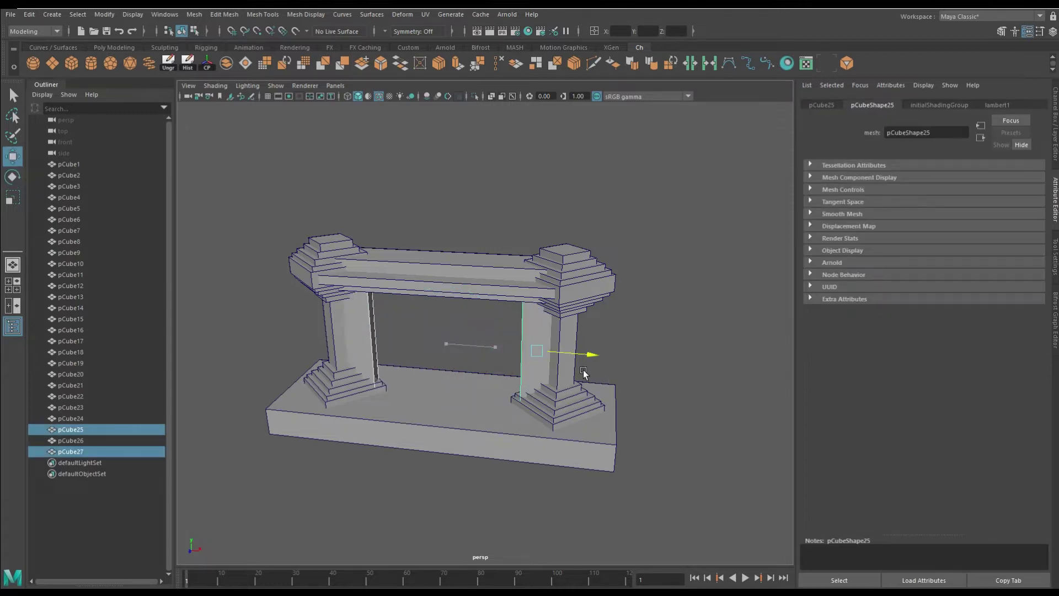
pyautogui.rightClick(366, 320)
pyautogui.click(430, 360)
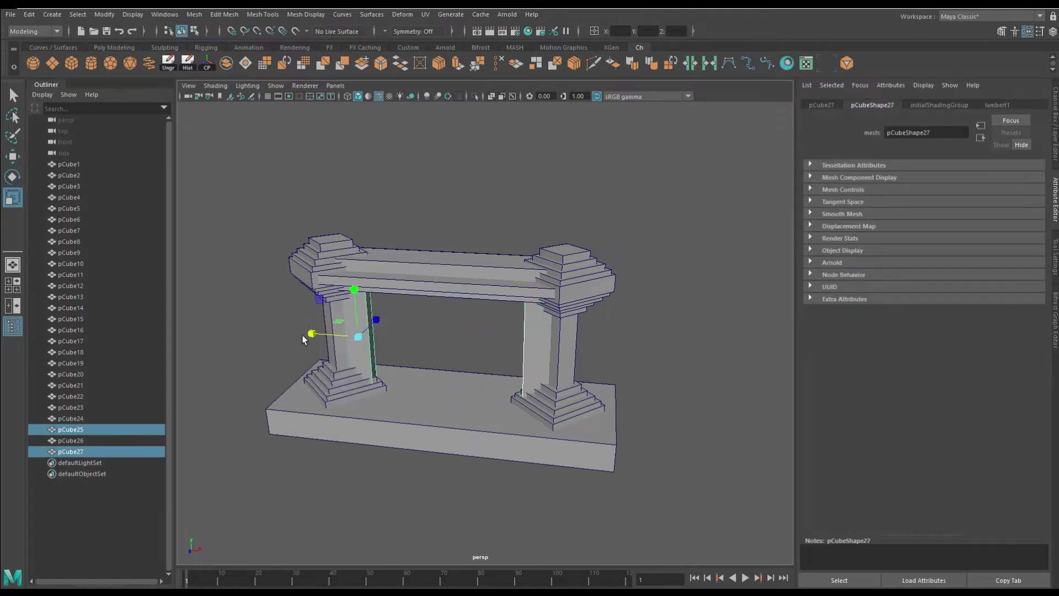
# Narrow both inner posts, pCube25 and pCube27, along X.
pyautogui.press('w')
pyautogui.click(437, 331)
pyautogui.moveTo(437, 331)
pyautogui.keyDown('alt'); pyautogui.mouseDown()
pyautogui.moveTo(416, 307)
pyautogui.moveTo(340, 340)
pyautogui.mouseUp(); pyautogui.keyUp('alt')
pyautogui.click(340, 341)
pyautogui.keyDown('shift'); pyautogui.click(519, 353); pyautogui.keyUp('shift')
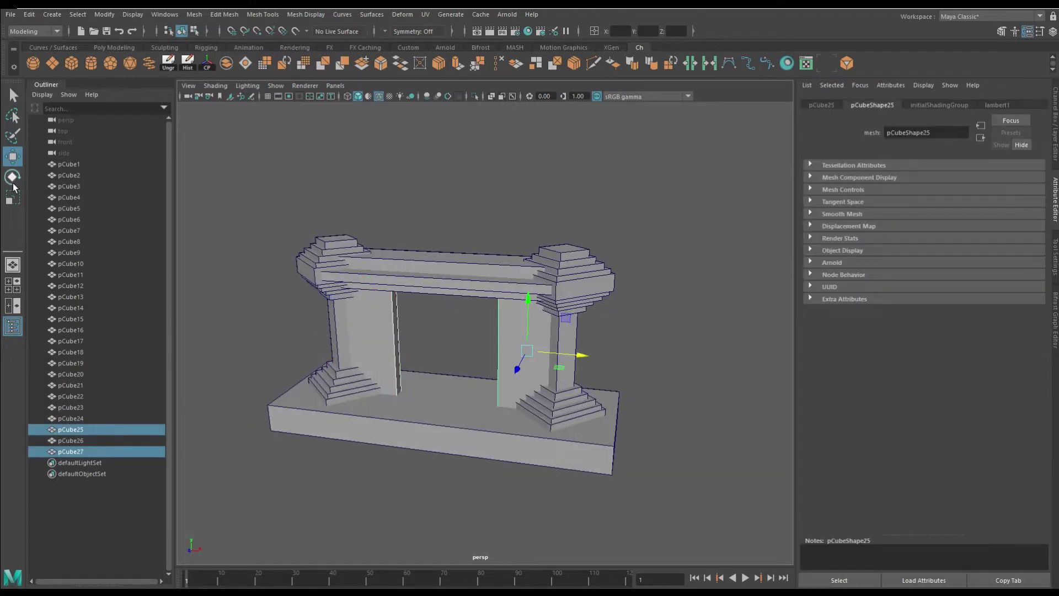
pyautogui.moveTo(576, 353); pyautogui.dragTo(562, 351)
pyautogui.press('w')
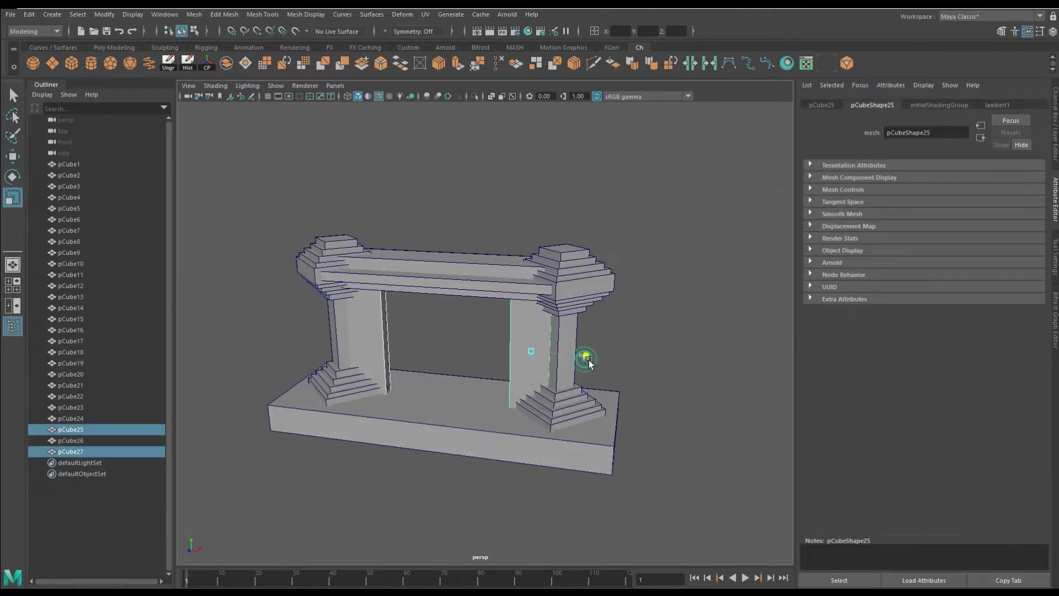
pyautogui.click(641, 316)
# Duplicate the top lintel to make a second beam.
pyautogui.moveTo(640, 317)
pyautogui.keyDown('alt'); pyautogui.mouseDown()
pyautogui.moveTo(639, 340)
pyautogui.moveTo(454, 290)
pyautogui.moveTo(453, 253)
pyautogui.mouseUp(); pyautogui.keyUp('alt')
pyautogui.click(454, 290)
pyautogui.hotkey('ctrl', 'd')
pyautogui.press('w')
pyautogui.click(429, 319)
pyautogui.moveTo(429, 319)
pyautogui.keyDown('alt'); pyautogui.mouseDown()
pyautogui.moveTo(423, 299)
pyautogui.moveTo(436, 306)
pyautogui.moveTo(375, 386)
pyautogui.mouseUp(); pyautogui.keyUp('alt')
# Group the two inner posts together as group1.
pyautogui.click(375, 386)
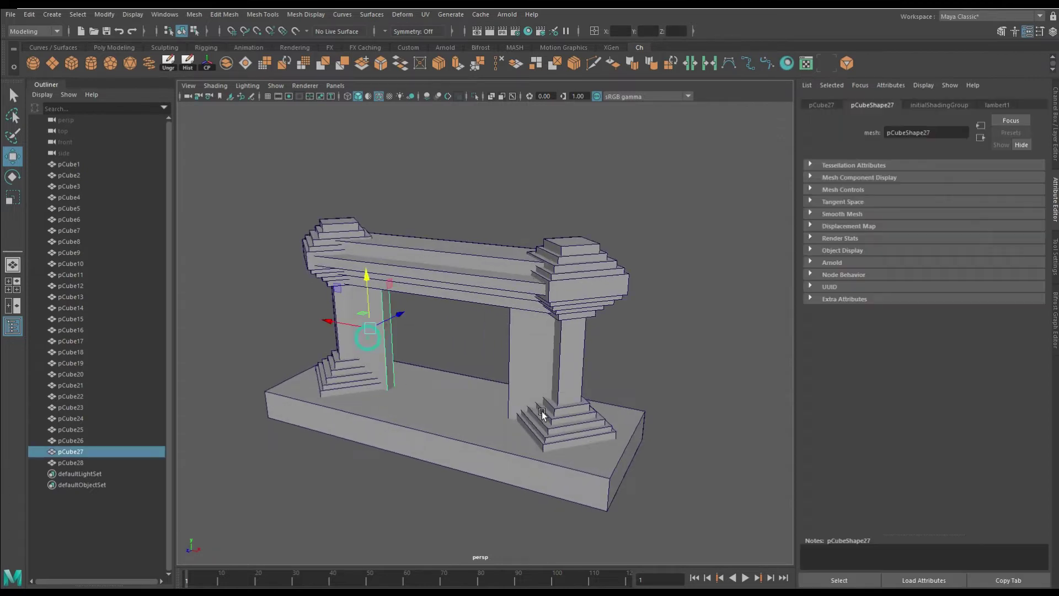
pyautogui.keyDown('shift'); pyautogui.click(532, 375); pyautogui.keyUp('shift')
pyautogui.press('r')
pyautogui.moveTo(532, 375)
pyautogui.keyDown('alt'); pyautogui.mouseDown()
pyautogui.moveTo(449, 369)
pyautogui.moveTo(229, 231)
pyautogui.moveTo(490, 350)
pyautogui.moveTo(518, 386)
pyautogui.mouseUp(); pyautogui.keyUp('alt')
pyautogui.press('w')
pyautogui.hotkey('ctrl', 'g')
pyautogui.moveTo(484, 343)
pyautogui.keyDown('alt'); pyautogui.mouseDown()
pyautogui.moveTo(402, 256)
pyautogui.moveTo(437, 246)
pyautogui.moveTo(587, 367)
pyautogui.moveTo(461, 378)
pyautogui.mouseUp(); pyautogui.keyUp('alt')
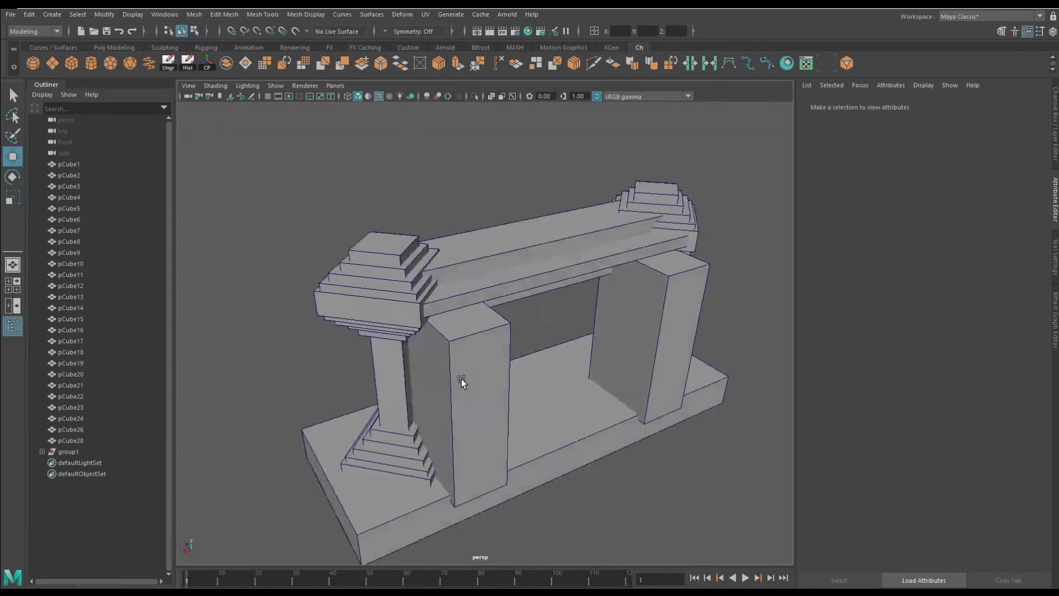
# Duplicate the top beam and fit the copy as a thin slab crowning the lintel.
pyautogui.click(544, 243)
pyautogui.hotkey('ctrl', 'd')
pyautogui.moveTo(544, 243)
pyautogui.keyDown('alt'); pyautogui.mouseDown()
pyautogui.moveTo(496, 254)
pyautogui.moveTo(537, 331)
pyautogui.mouseUp(); pyautogui.keyUp('alt')
pyautogui.keyDown('alt'); pyautogui.moveTo(538, 331); pyautogui.dragTo(565, 313); pyautogui.keyUp('alt')
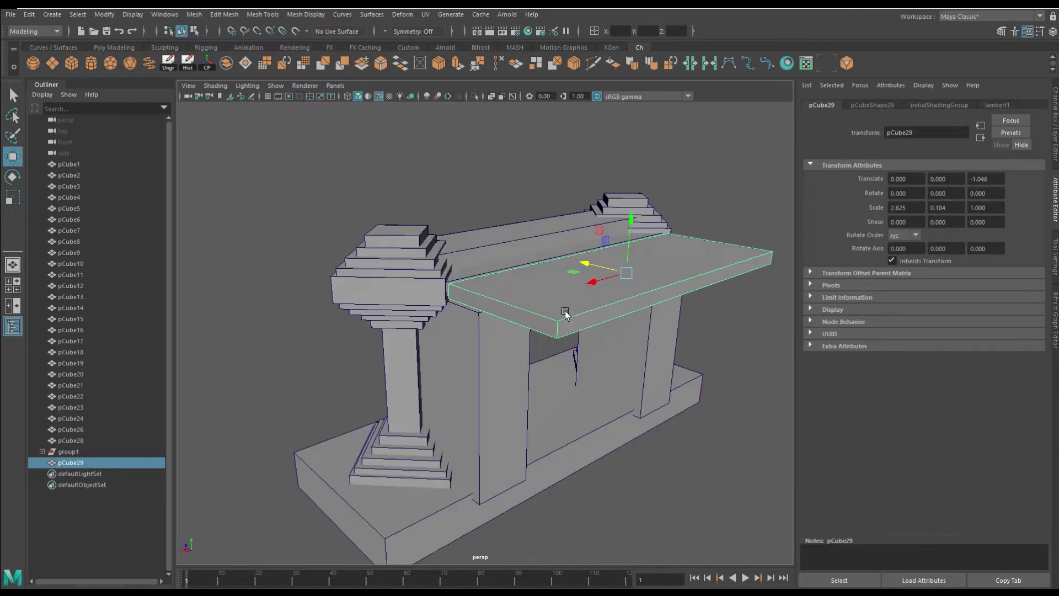
pyautogui.press('w')
pyautogui.moveTo(661, 245)
pyautogui.mouseDown()
pyautogui.moveTo(585, 240)
pyautogui.moveTo(590, 276)
pyautogui.mouseUp()
pyautogui.moveTo(590, 275)
pyautogui.keyDown('alt'); pyautogui.mouseDown()
pyautogui.moveTo(624, 294)
pyautogui.moveTo(573, 206)
pyautogui.mouseUp(); pyautogui.keyUp('alt')
pyautogui.moveTo(651, 349); pyautogui.dragTo(635, 373, button='middle')
pyautogui.moveTo(636, 373)
pyautogui.keyDown('alt'); pyautogui.mouseDown()
pyautogui.moveTo(662, 362)
pyautogui.moveTo(597, 349)
pyautogui.moveTo(501, 368)
pyautogui.mouseUp(); pyautogui.keyUp('alt')
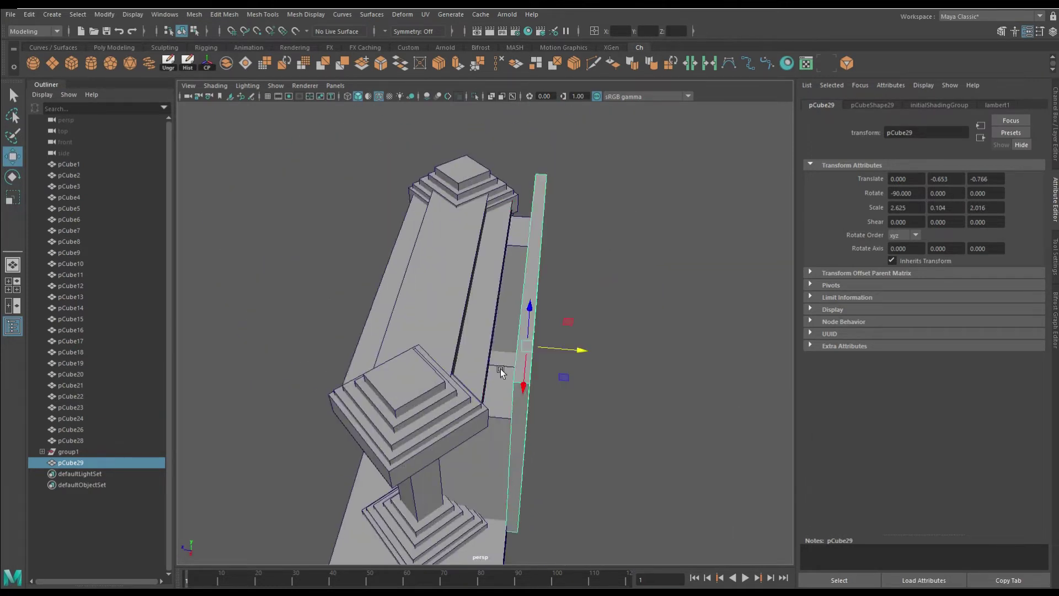
# Select lintel edges, then the upright slab, lintel and inner post for scaling.
pyautogui.click(500, 368)
pyautogui.press('F10')
pyautogui.click(475, 295)
pyautogui.moveTo(474, 296)
pyautogui.keyDown('alt'); pyautogui.mouseDown()
pyautogui.moveTo(485, 247)
pyautogui.moveTo(489, 346)
pyautogui.mouseUp(); pyautogui.keyUp('alt')
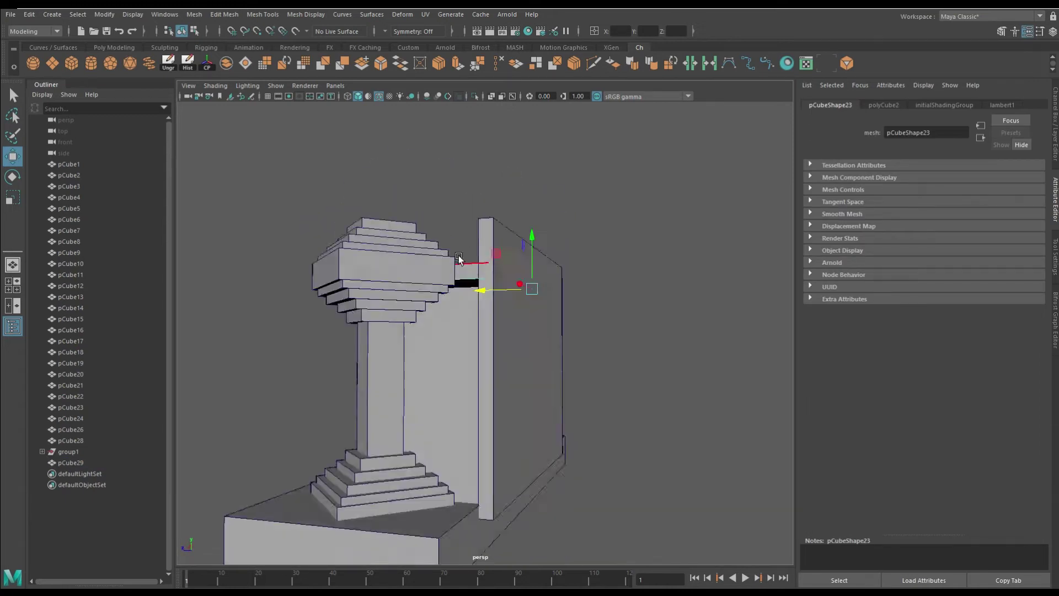
pyautogui.click(489, 345)
pyautogui.click(436, 292)
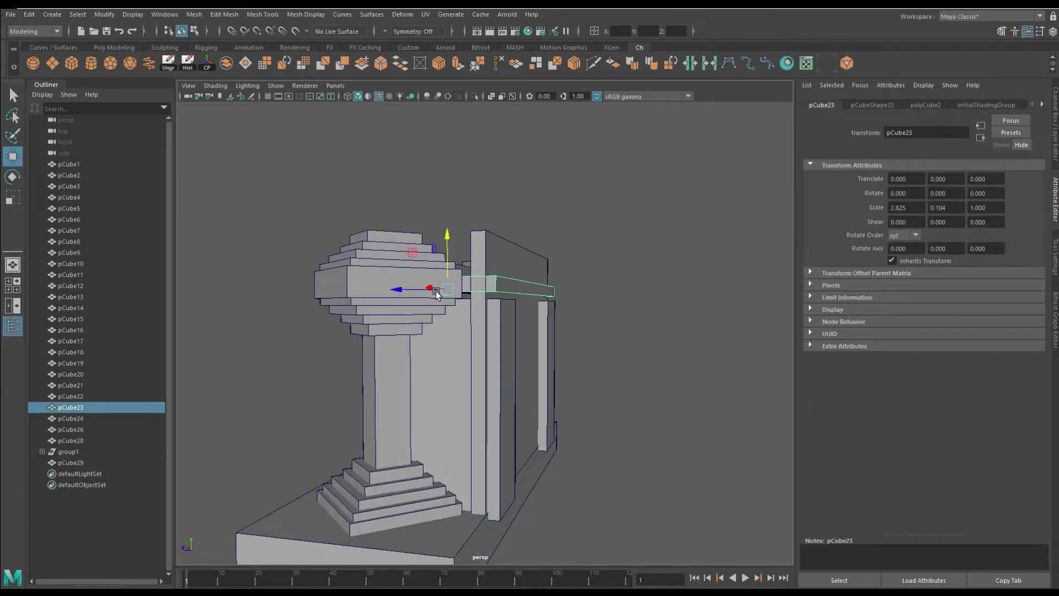
pyautogui.click(496, 371)
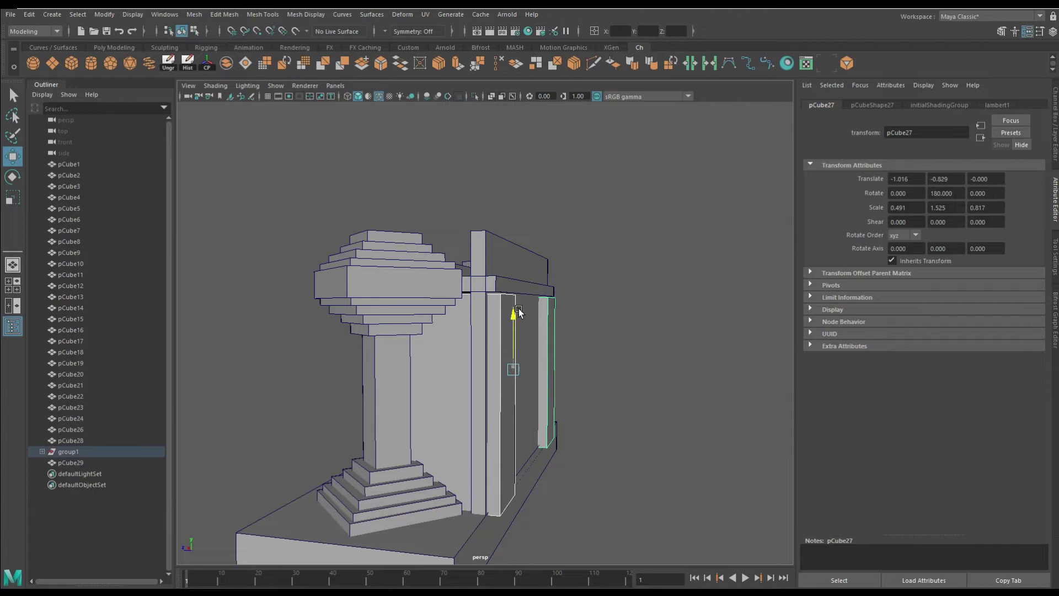
pyautogui.press('r')
# Orbit and zoom around the gateway, checking the stepped bases and base slab pCube26.
pyautogui.click(584, 397)
pyautogui.moveTo(585, 397)
pyautogui.keyDown('alt'); pyautogui.mouseDown()
pyautogui.moveTo(729, 391)
pyautogui.moveTo(656, 312)
pyautogui.moveTo(670, 316)
pyautogui.moveTo(645, 329)
pyautogui.moveTo(671, 277)
pyautogui.mouseUp(); pyautogui.keyUp('alt')
pyautogui.scroll(5, 297, 394)
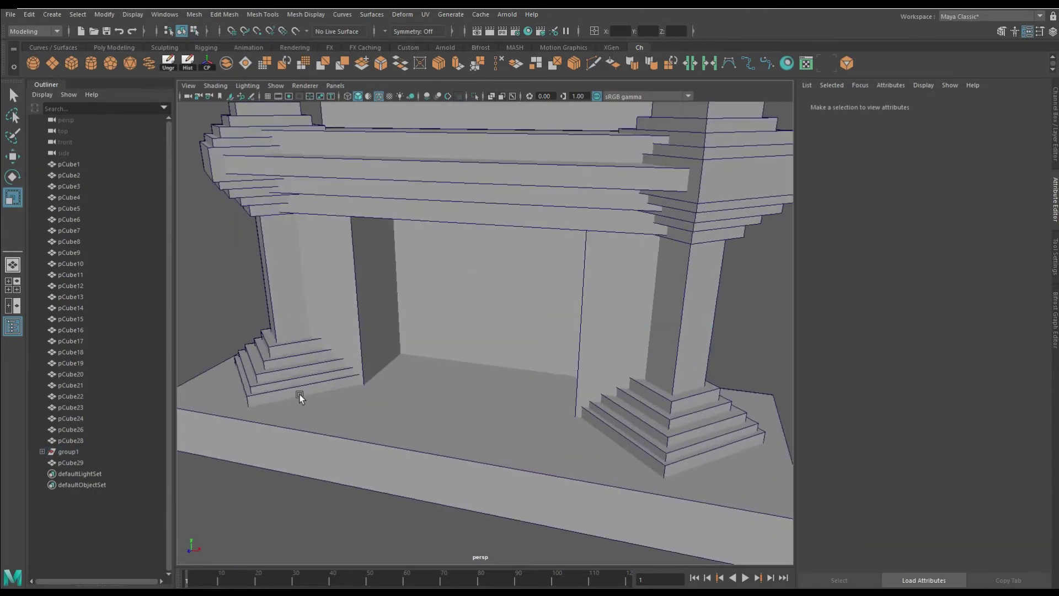
pyautogui.moveTo(298, 394); pyautogui.dragTo(825, 447)
pyautogui.moveTo(602, 451)
pyautogui.keyDown('alt'); pyautogui.mouseDown()
pyautogui.moveTo(695, 476)
pyautogui.moveTo(484, 421)
pyautogui.moveTo(453, 468)
pyautogui.mouseUp(); pyautogui.keyUp('alt')
pyautogui.scroll(-5, 485, 420)
pyautogui.click(536, 423)
pyautogui.press('w')
pyautogui.click(687, 359)
pyautogui.moveTo(686, 359)
pyautogui.keyDown('alt'); pyautogui.mouseDown()
pyautogui.moveTo(752, 356)
pyautogui.moveTo(686, 342)
pyautogui.mouseUp(); pyautogui.keyUp('alt')
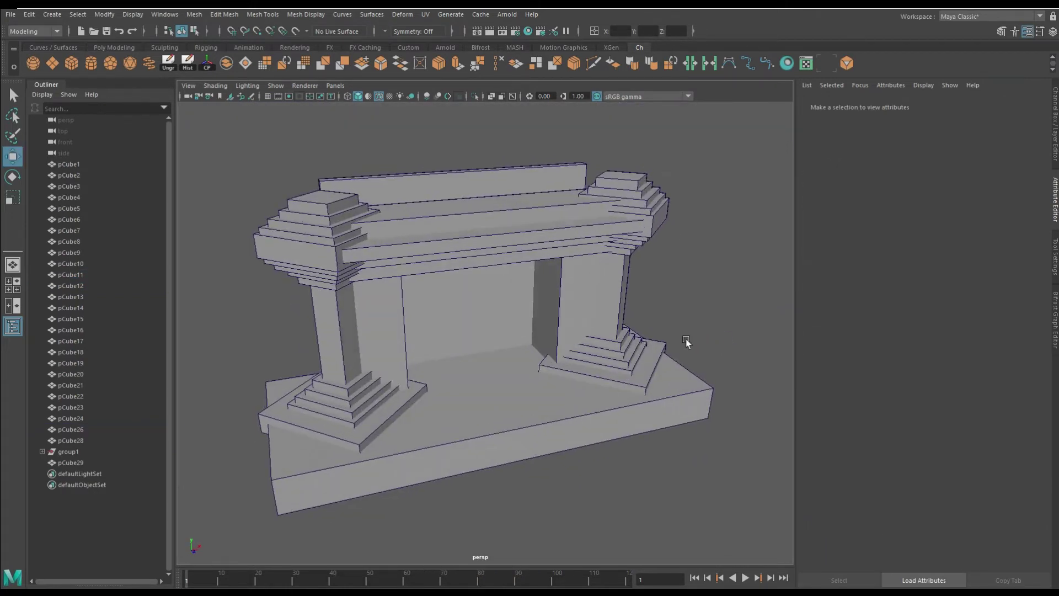
# Create a polygon plane, stand it upright and widen it to fill the doorway.
pyautogui.click(70, 64)
pyautogui.moveTo(552, 230)
pyautogui.mouseDown()
pyautogui.moveTo(552, 287)
pyautogui.moveTo(515, 336)
pyautogui.moveTo(532, 385)
pyautogui.moveTo(530, 346)
pyautogui.mouseUp()
pyautogui.press('w')
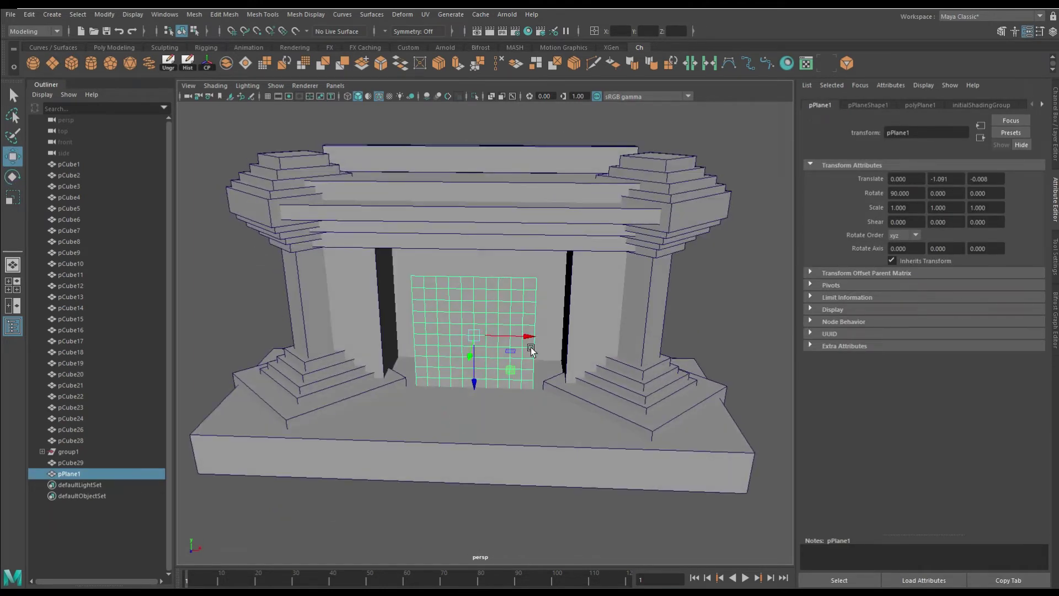
pyautogui.moveTo(582, 361); pyautogui.dragTo(562, 352, button='middle')
pyautogui.scroll(3, 553, 343)
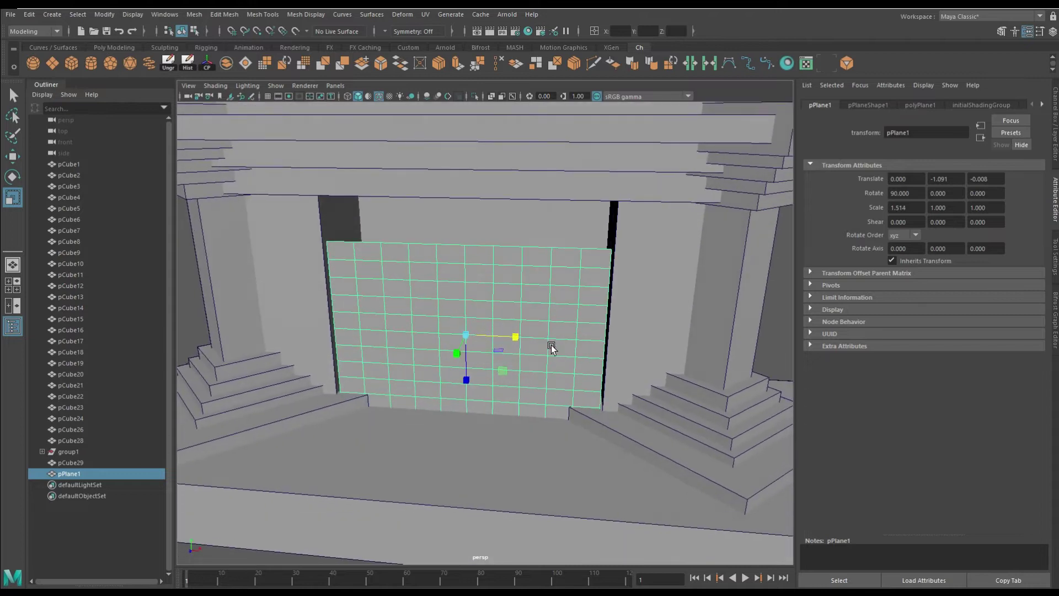
pyautogui.scroll(2, 551, 345)
pyautogui.press('q')
# Chamfer the plane's vertices with width 0.5 to form a diamond pattern.
pyautogui.click(846, 64)
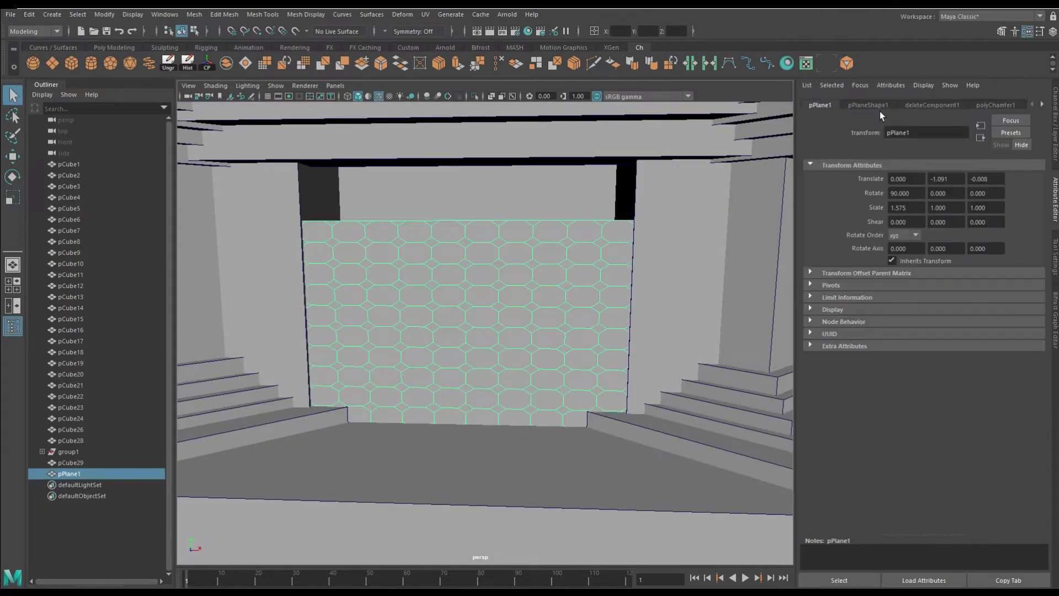
pyautogui.click(922, 105)
pyautogui.click(992, 105)
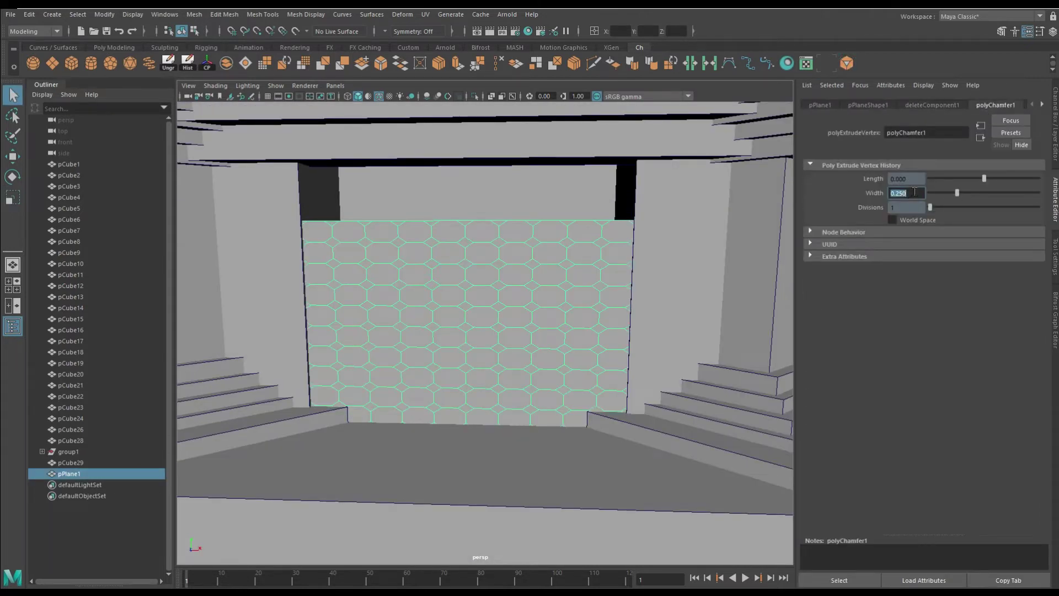
pyautogui.write('5')
pyautogui.press('Return')
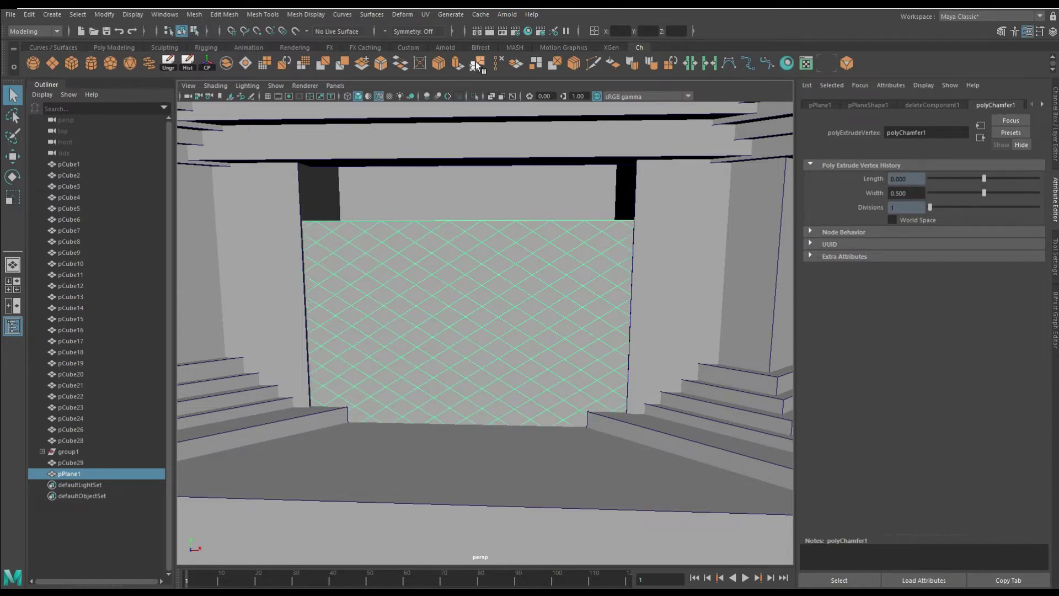
# Extrude the diamond faces inward and delete them to open the lattice holes.
pyautogui.click(477, 65)
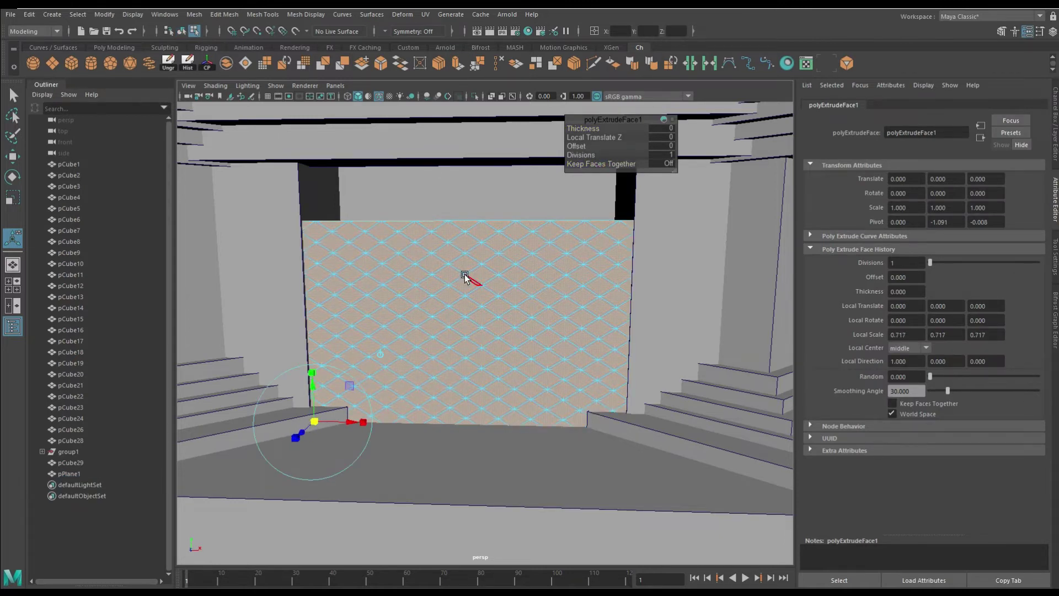
pyautogui.press('Delete')
pyautogui.scroll(10, 369, 249)
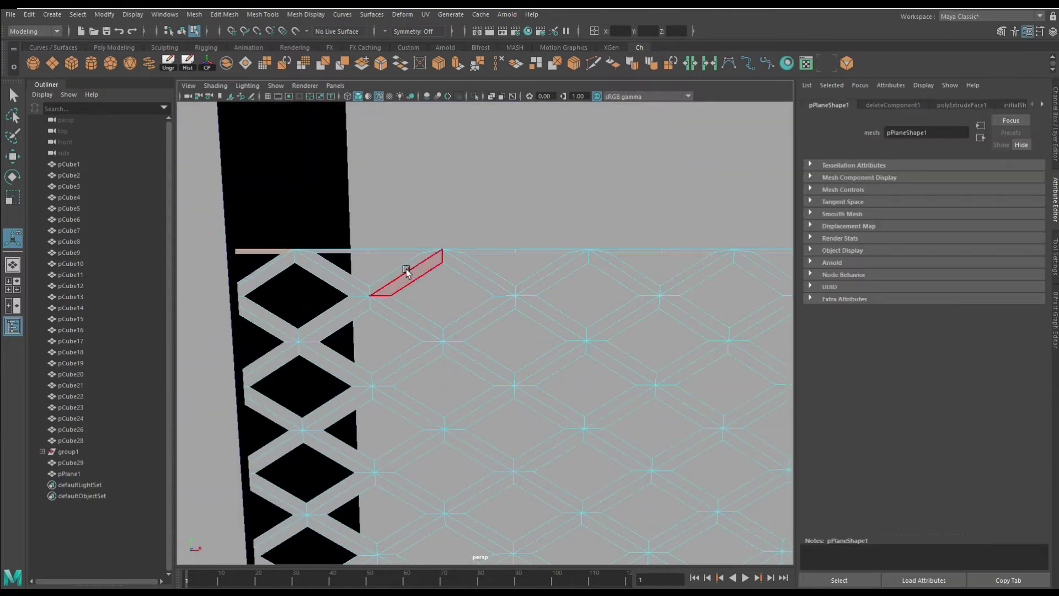
pyautogui.keyDown('alt'); pyautogui.moveTo(406, 271); pyautogui.dragTo(385, 298); pyautogui.keyUp('alt')
pyautogui.scroll(-5, 450, 248)
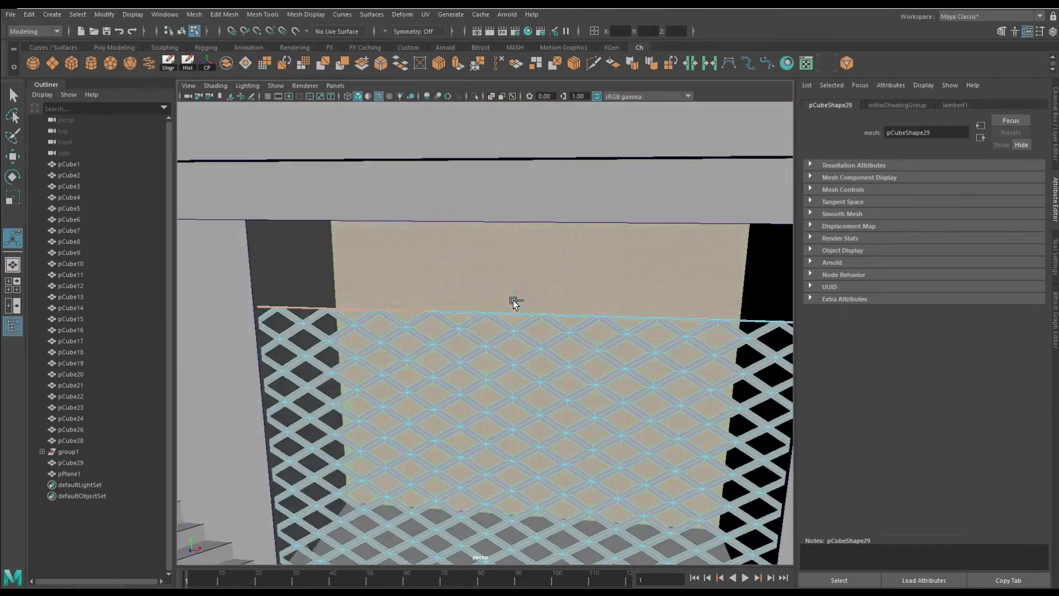
pyautogui.scroll(5, 450, 248)
# Trim the lattice faces along its top edge and reselect the lattice screen.
pyautogui.press('F8')
pyautogui.moveTo(448, 237)
pyautogui.mouseDown()
pyautogui.moveTo(464, 278)
pyautogui.moveTo(609, 309)
pyautogui.moveTo(425, 329)
pyautogui.mouseUp()
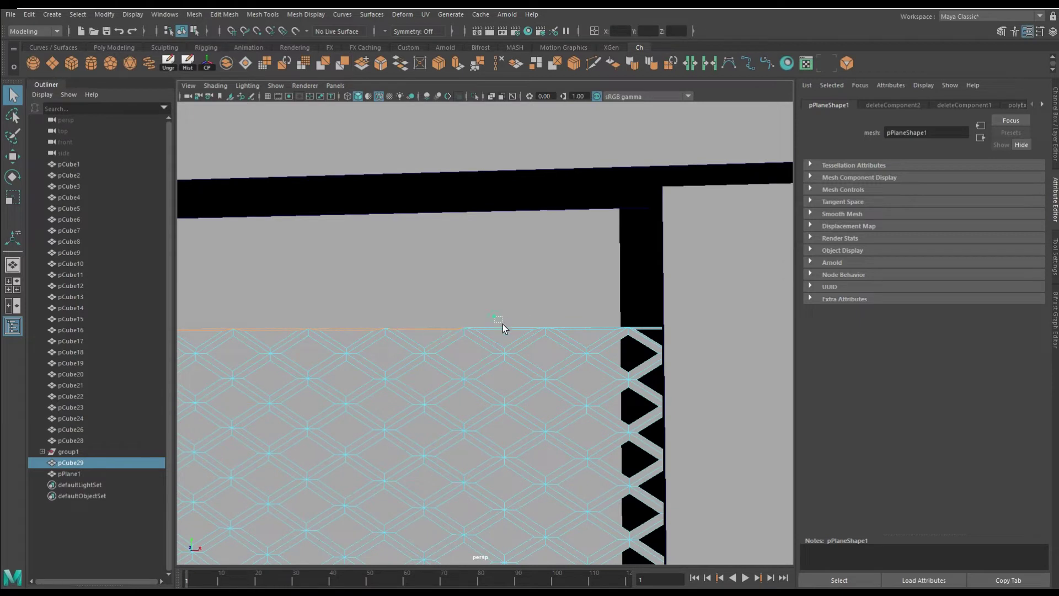
pyautogui.scroll(-10, 640, 386)
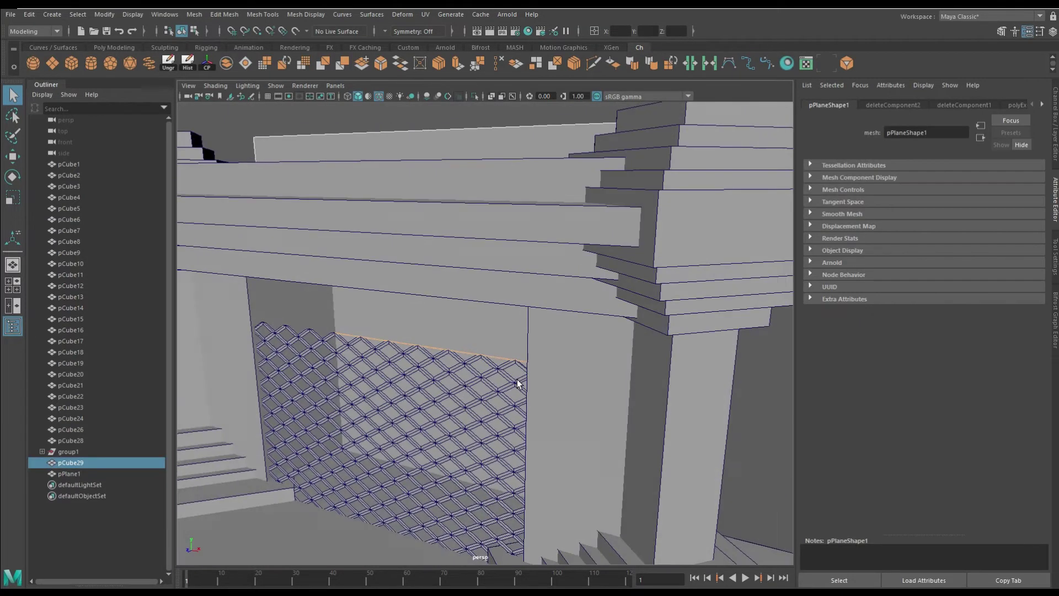
pyautogui.click(464, 194)
pyautogui.click(441, 397)
# Scale and lower the lattice into the lower half of the doorway.
pyautogui.keyDown('alt'); pyautogui.moveTo(654, 397); pyautogui.dragTo(425, 244); pyautogui.keyUp('alt')
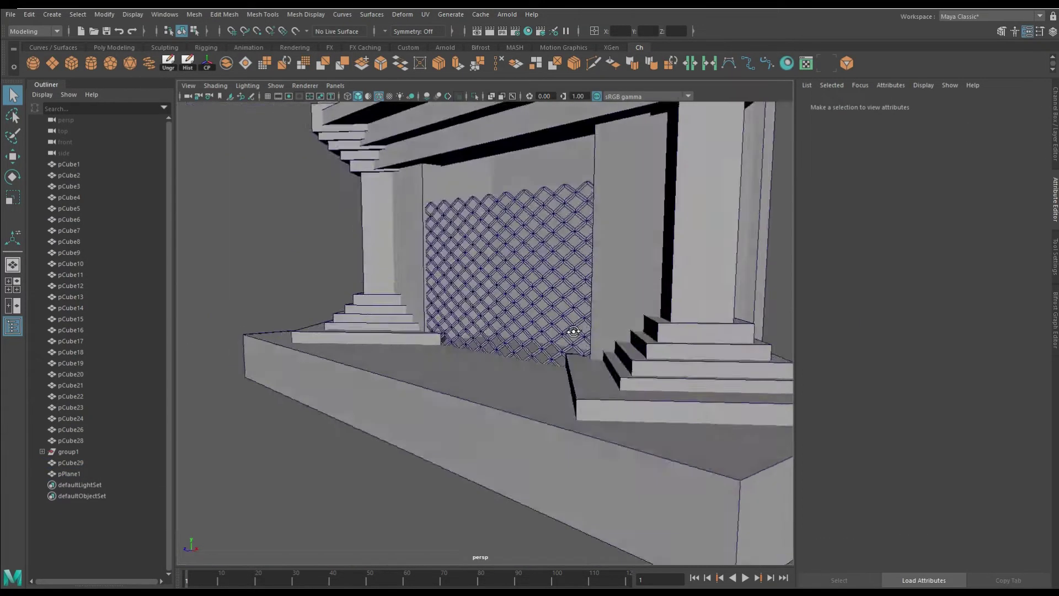
pyautogui.click(425, 243)
pyautogui.press('r')
pyautogui.moveTo(480, 275)
pyautogui.keyDown('alt'); pyautogui.mouseDown()
pyautogui.moveTo(471, 309)
pyautogui.moveTo(494, 335)
pyautogui.moveTo(481, 350)
pyautogui.mouseUp(); pyautogui.keyUp('alt')
pyautogui.scroll(-5, 478, 386)
pyautogui.click(478, 451)
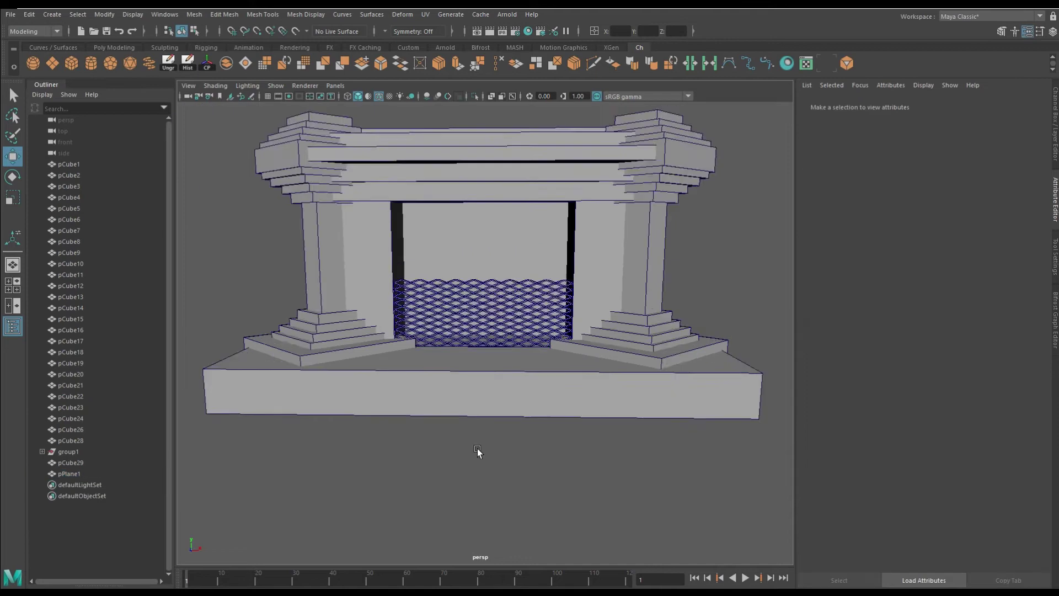
pyautogui.keyDown('alt'); pyautogui.moveTo(478, 451); pyautogui.dragTo(192, 185); pyautogui.keyUp('alt')
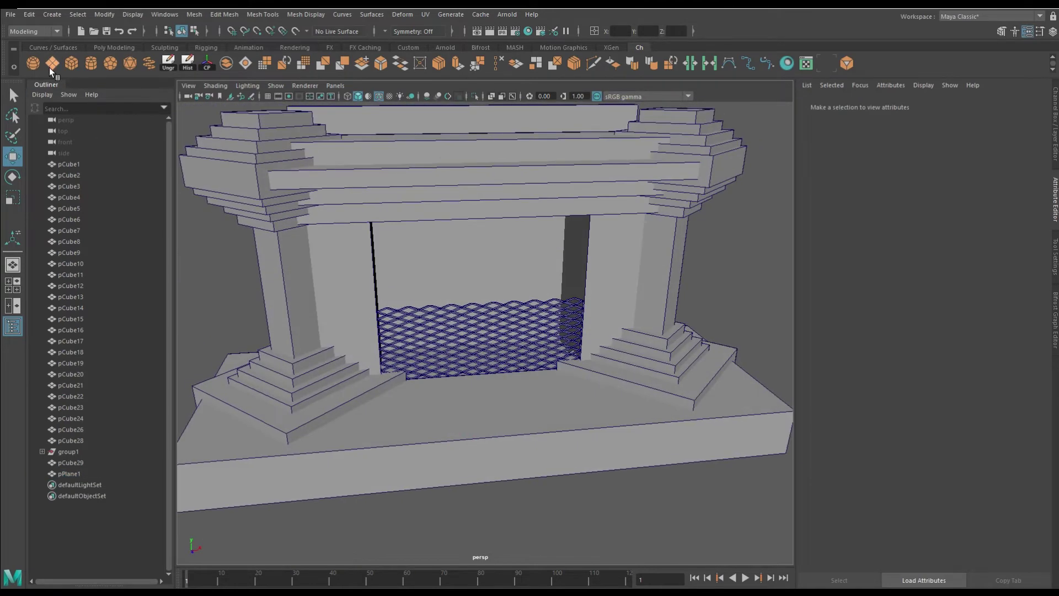
# Create a polygon cube block, then scale, rotate and place it behind the lattice screen.
pyautogui.click(68, 68)
pyautogui.press('r')
pyautogui.keyDown('alt'); pyautogui.moveTo(331, 220); pyautogui.dragTo(394, 225); pyautogui.keyUp('alt')
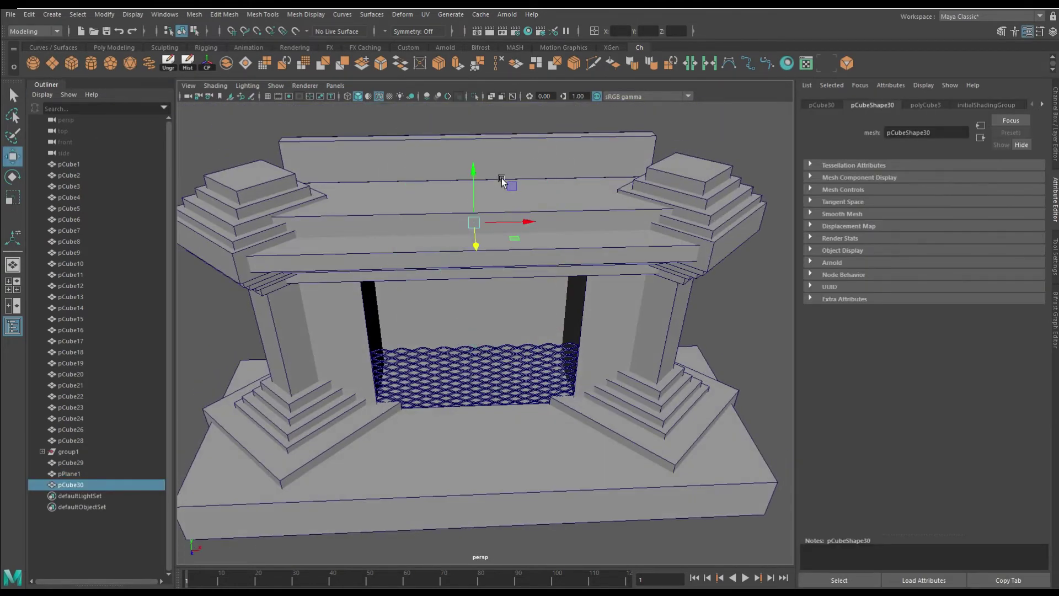
pyautogui.press('f')
pyautogui.moveTo(544, 458)
pyautogui.keyDown('alt'); pyautogui.mouseDown()
pyautogui.moveTo(182, 278)
pyautogui.moveTo(561, 448)
pyautogui.moveTo(538, 445)
pyautogui.moveTo(542, 373)
pyautogui.moveTo(494, 467)
pyautogui.mouseUp(); pyautogui.keyUp('alt')
pyautogui.press('e')
pyautogui.press('r')
pyautogui.press('w')
# Duplicate the block three times, tilting and moving each copy into a crossed log pile.
pyautogui.hotkey('ctrl', 'd')
pyautogui.press('e')
pyautogui.hotkey('ctrl', 'd')
pyautogui.press('w')
pyautogui.press('e')
pyautogui.keyDown('alt'); pyautogui.moveTo(496, 408); pyautogui.dragTo(565, 365); pyautogui.keyUp('alt')
pyautogui.hotkey('ctrl', 'd')
pyautogui.press('w')
pyautogui.moveTo(496, 359)
pyautogui.keyDown('alt'); pyautogui.mouseDown()
pyautogui.moveTo(414, 371)
pyautogui.moveTo(537, 433)
pyautogui.moveTo(579, 419)
pyautogui.mouseUp(); pyautogui.keyUp('alt')
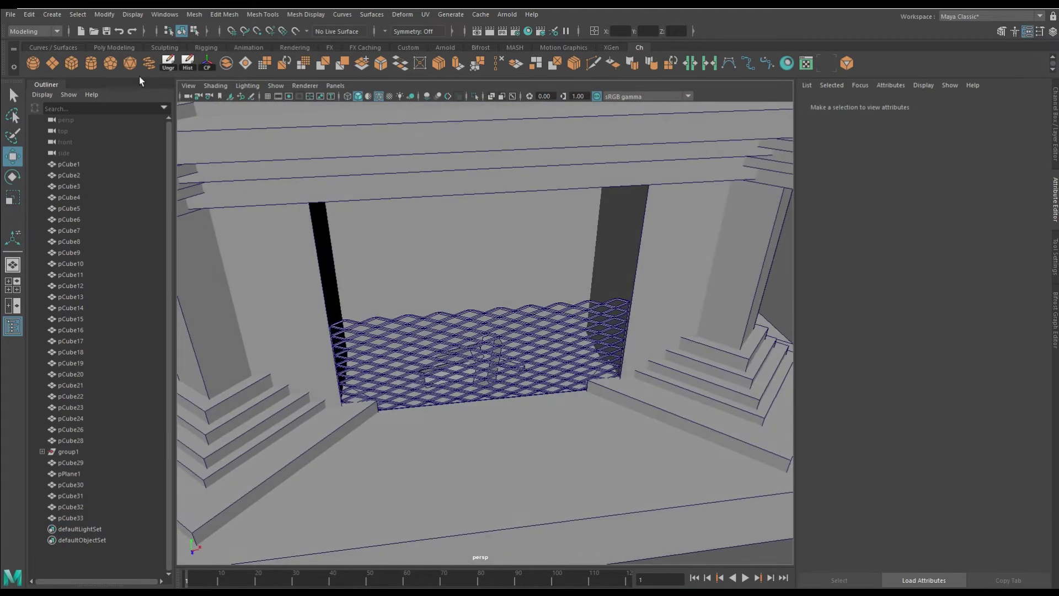
# Create a new polygon plane and view it from above behind the lattice.
pyautogui.click(50, 64)
pyautogui.scroll(-5, 501, 279)
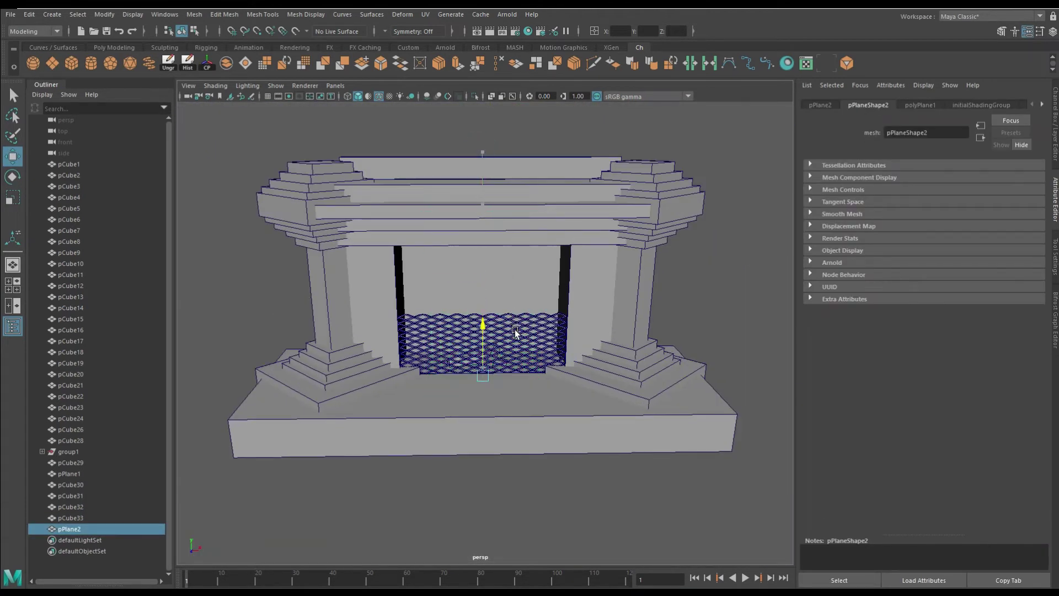
pyautogui.scroll(6, 479, 359)
pyautogui.scroll(-4, 462, 482)
pyautogui.scroll(-5, 463, 481)
pyautogui.scroll(5, 226, 350)
pyautogui.keyDown('alt'); pyautogui.moveTo(442, 331); pyautogui.dragTo(452, 375); pyautogui.keyUp('alt')
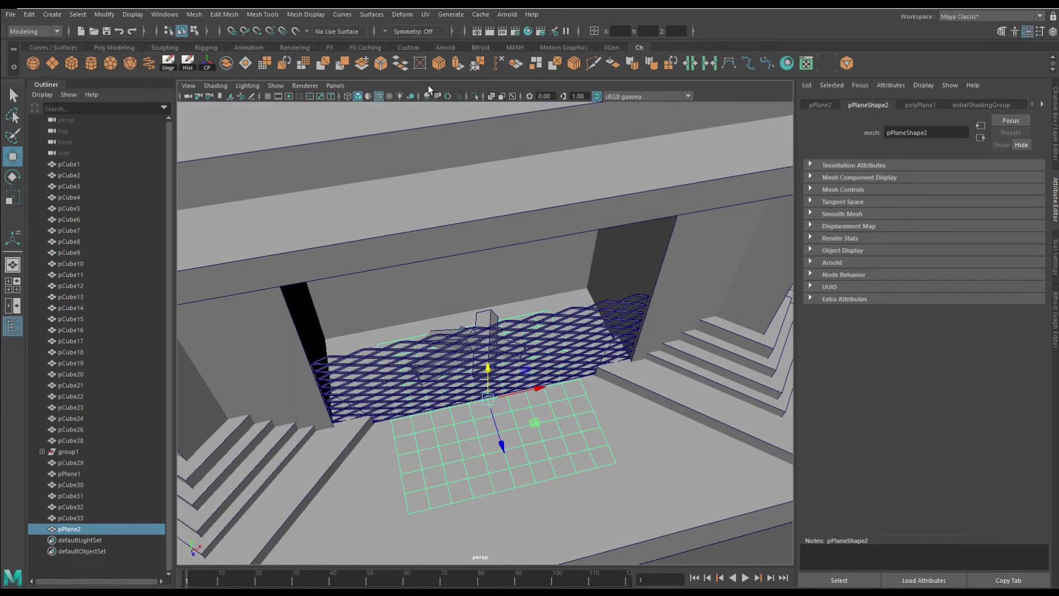
# Give the plane 6×6 subdivisions, edit its faces, and return to object mode.
pyautogui.click(920, 105)
pyautogui.scroll(-2, 486, 342)
pyautogui.moveTo(466, 311); pyautogui.dragTo(485, 353, button='right')
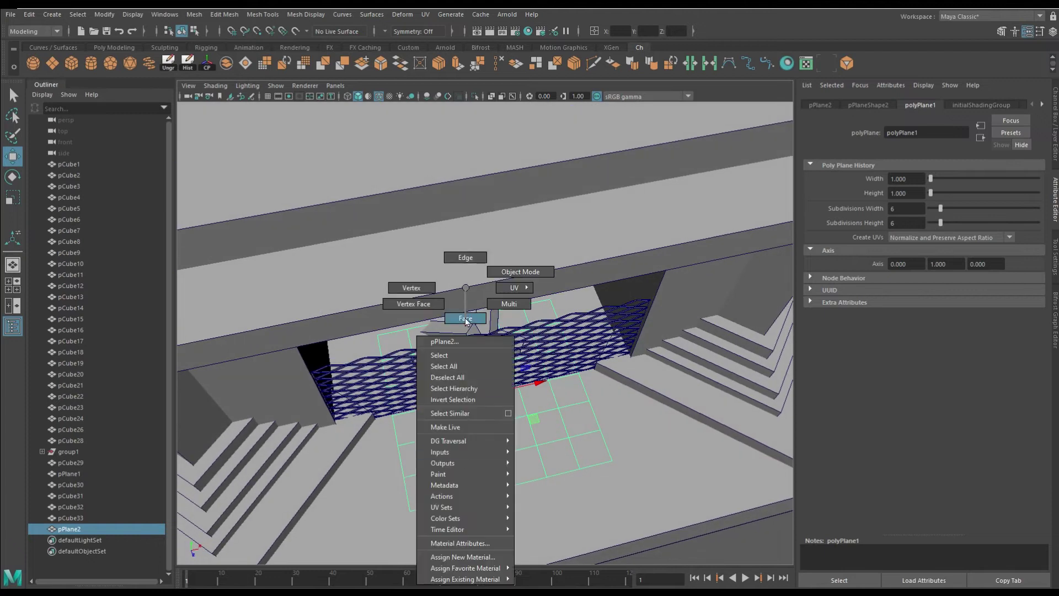
pyautogui.press('F8')
pyautogui.moveTo(504, 358)
pyautogui.keyDown('alt'); pyautogui.mouseDown()
pyautogui.moveTo(508, 402)
pyautogui.moveTo(494, 457)
pyautogui.moveTo(411, 364)
pyautogui.mouseUp(); pyautogui.keyUp('alt')
pyautogui.scroll(-3, 411, 362)
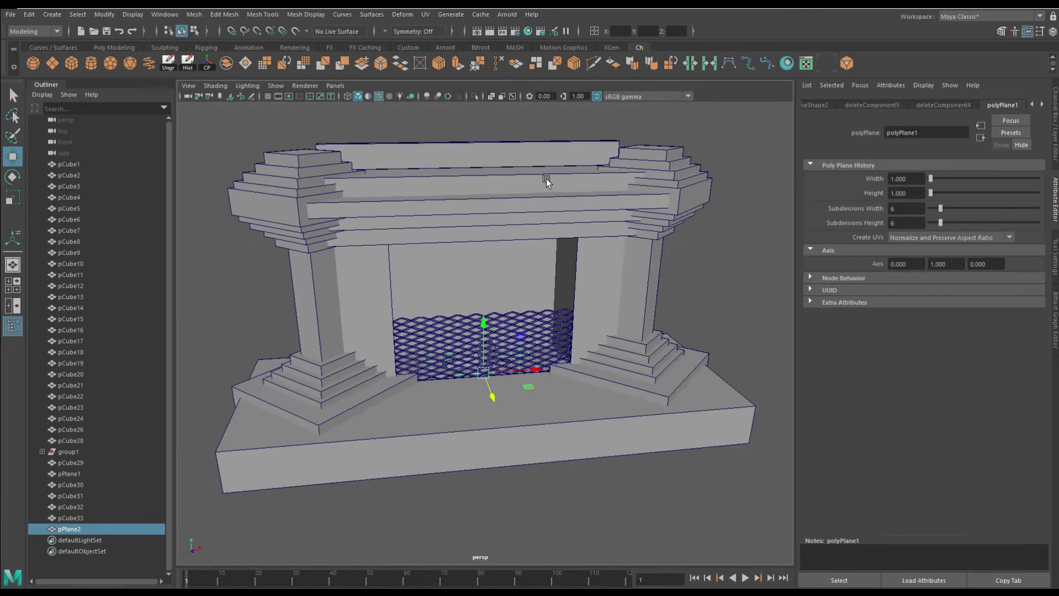
# Import the burning_barrel fire preset from the Bifrost Browser.
pyautogui.click(480, 48)
pyautogui.click(225, 64)
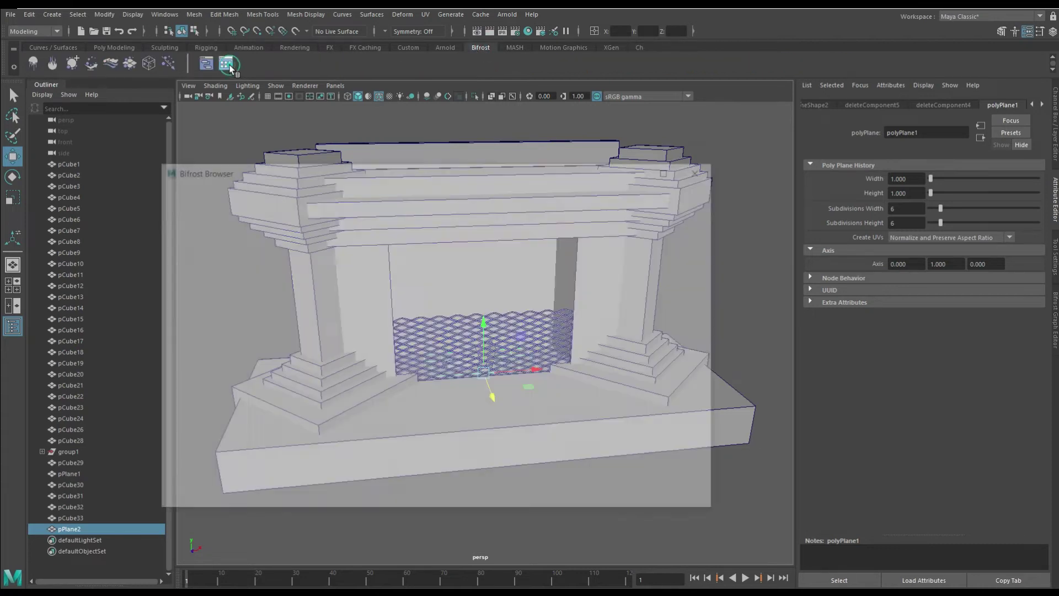
pyautogui.click(291, 251)
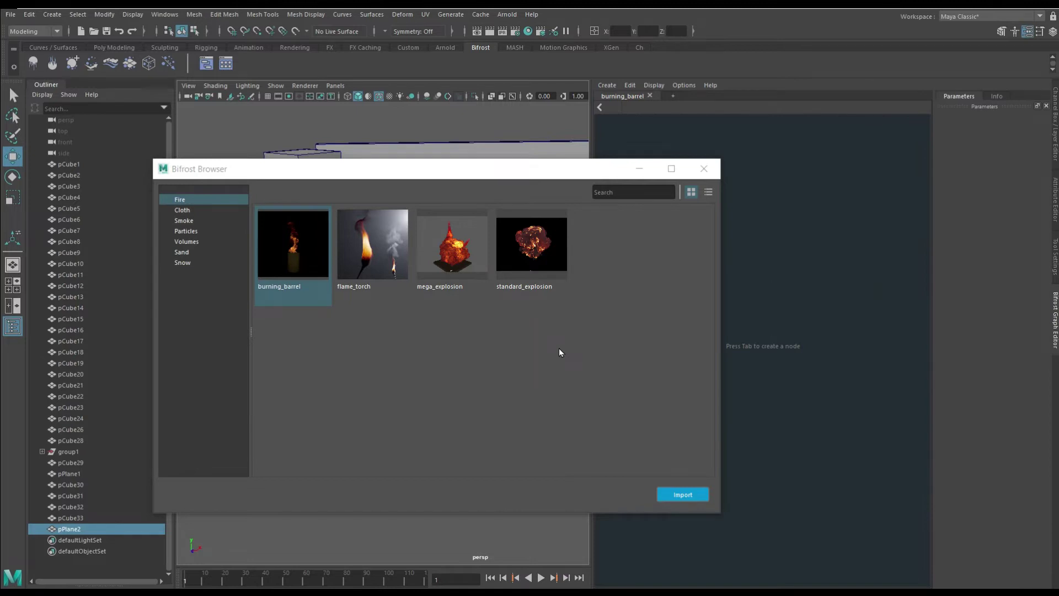
pyautogui.click(698, 174)
pyautogui.scroll(-3, 406, 366)
pyautogui.scroll(-2, 406, 366)
# Delete the barrel cylinder bif2 and wire pPlane2's mesh into add_mesh_noise's geometry input.
pyautogui.click(363, 261)
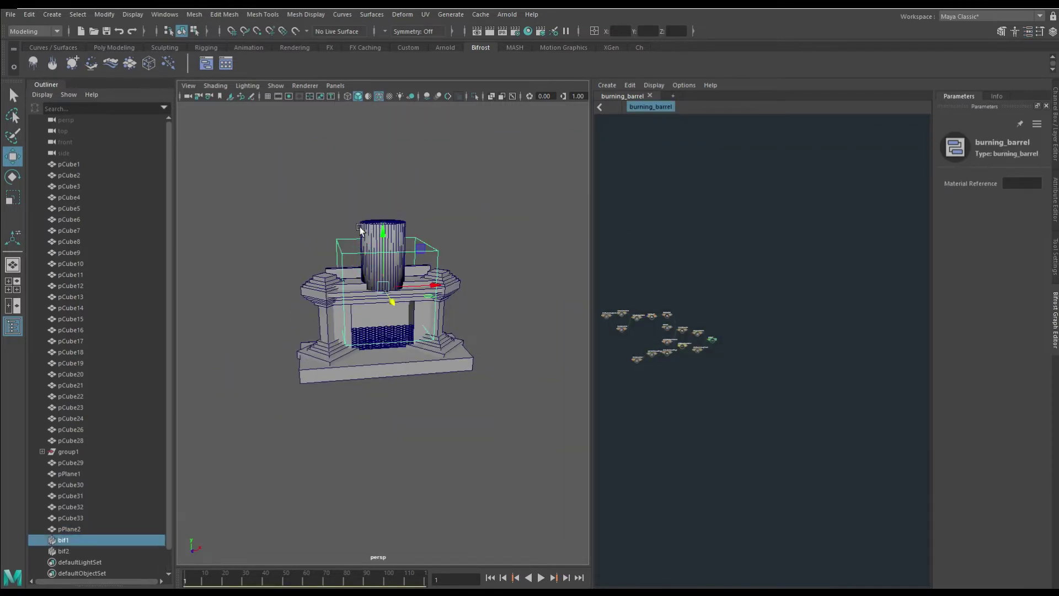
pyautogui.click(368, 238)
pyautogui.press('f')
pyautogui.scroll(-1, 63, 549)
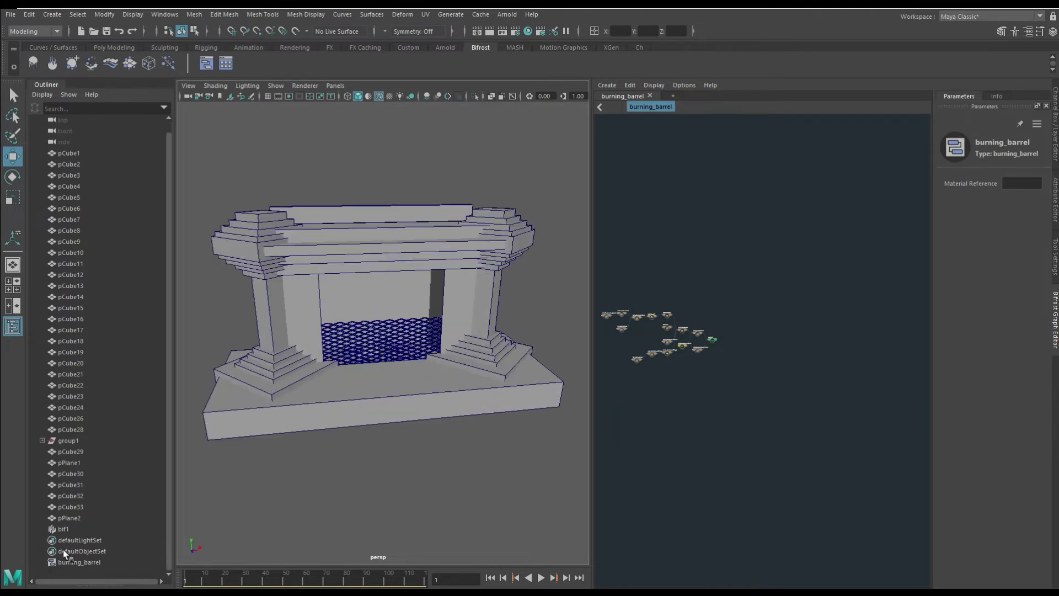
pyautogui.scroll(5, 723, 393)
pyautogui.scroll(5, 733, 399)
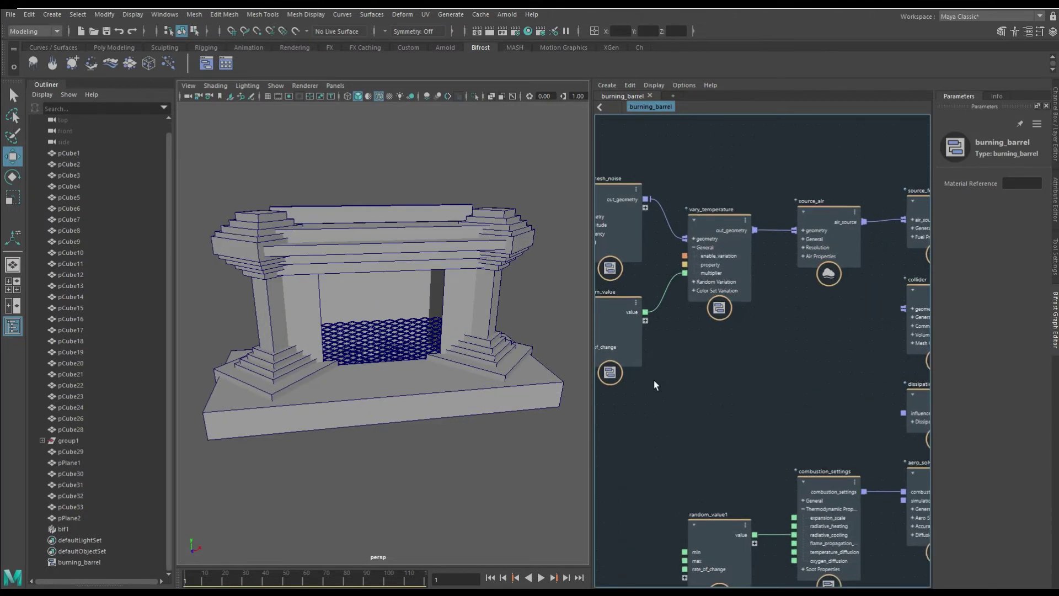
pyautogui.click(66, 518)
pyautogui.moveTo(685, 359); pyautogui.dragTo(728, 376, button='middle')
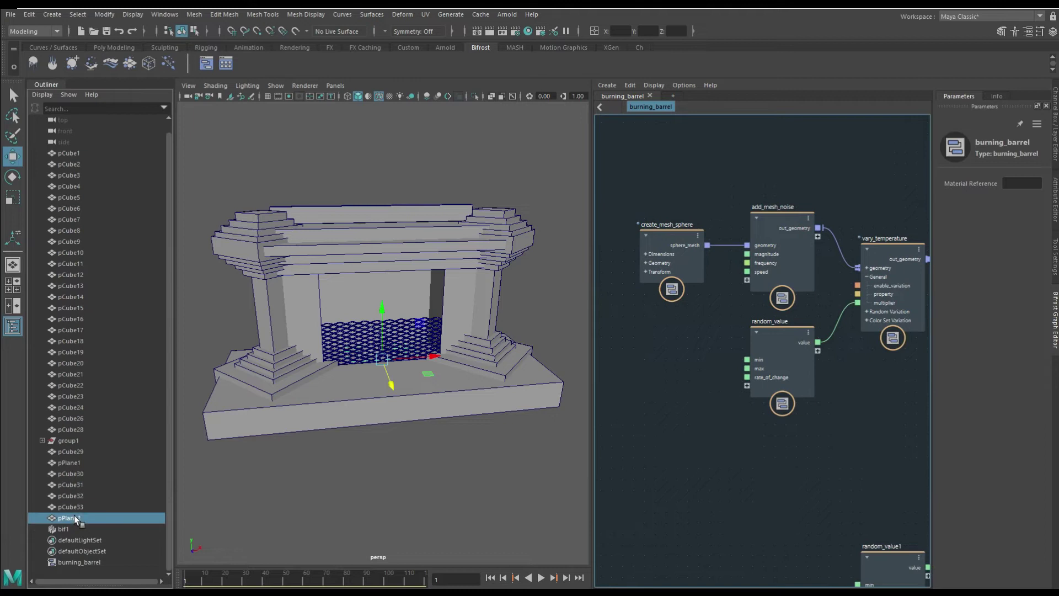
pyautogui.moveTo(677, 306)
pyautogui.mouseDown()
pyautogui.moveTo(625, 394)
pyautogui.moveTo(675, 346)
pyautogui.moveTo(735, 250)
pyautogui.mouseUp()
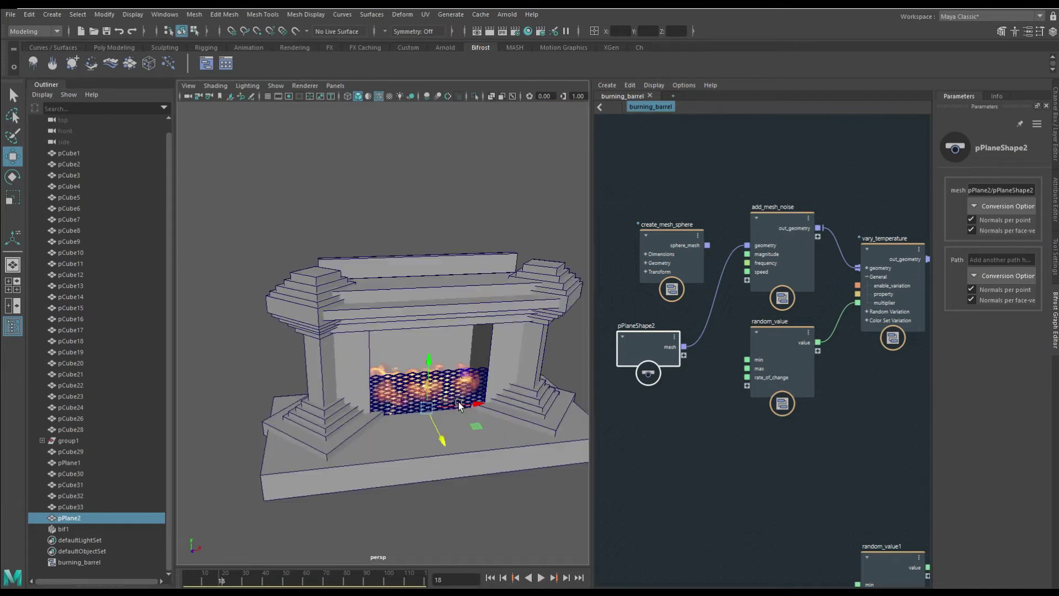
# Isolate pPlane2, pull one of its edges downward in Edge mode, then exit isolation.
pyautogui.press('f')
pyautogui.hotkey('ctrl', '1')
pyautogui.moveTo(365, 287); pyautogui.dragTo(220, 273, button='right')
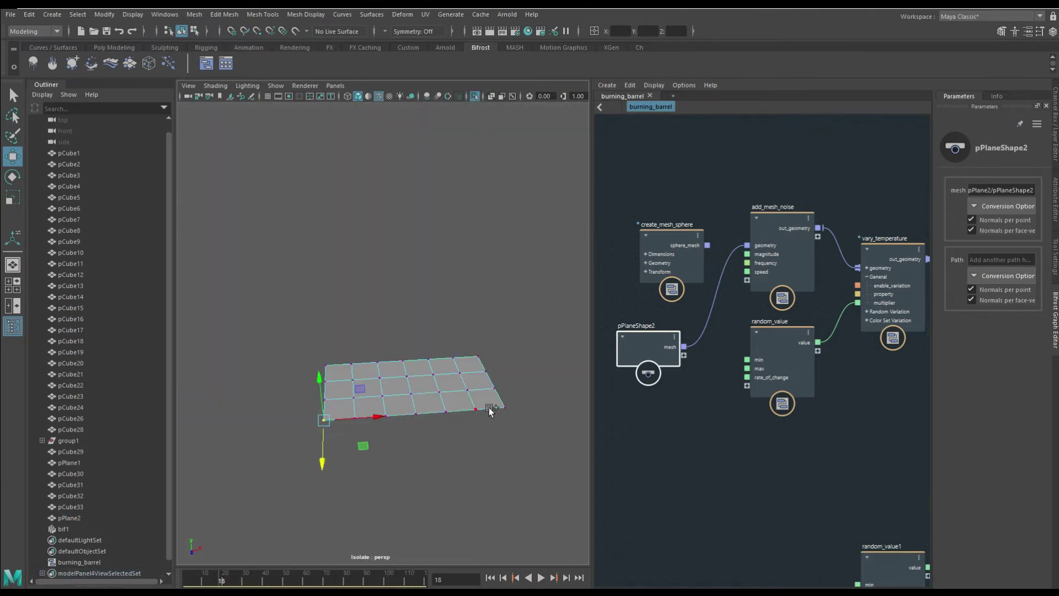
pyautogui.keyDown('alt'); pyautogui.moveTo(343, 468); pyautogui.dragTo(386, 390); pyautogui.keyUp('alt')
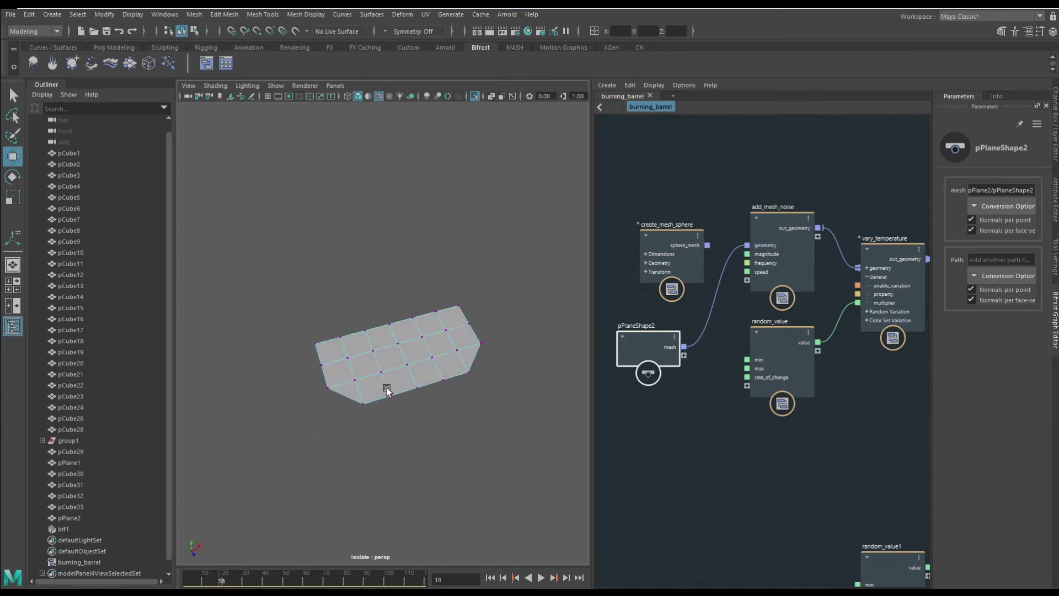
pyautogui.moveTo(378, 432); pyautogui.dragTo(415, 439, button='middle')
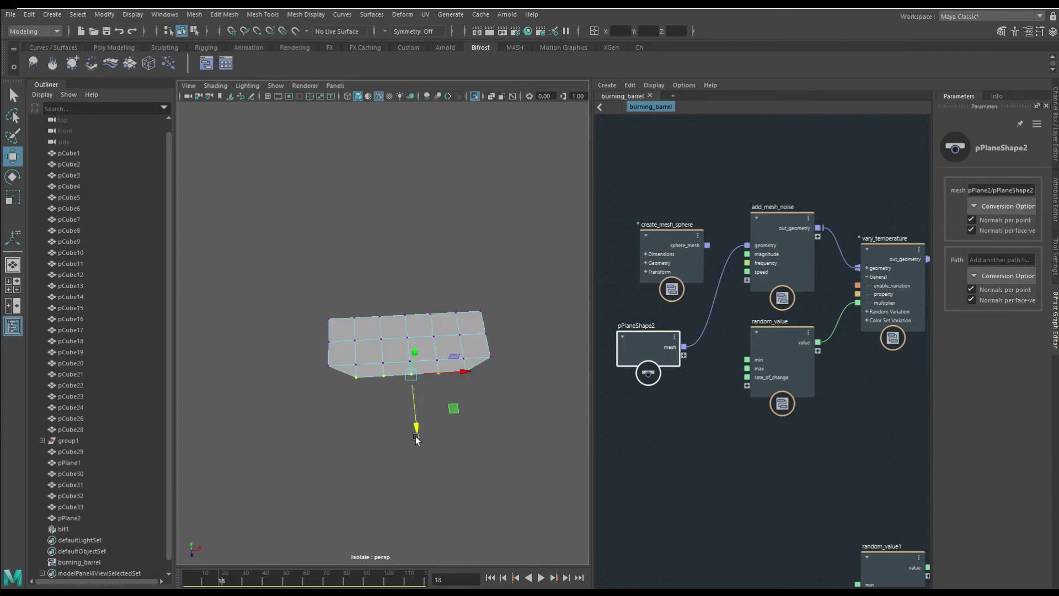
pyautogui.press('F8')
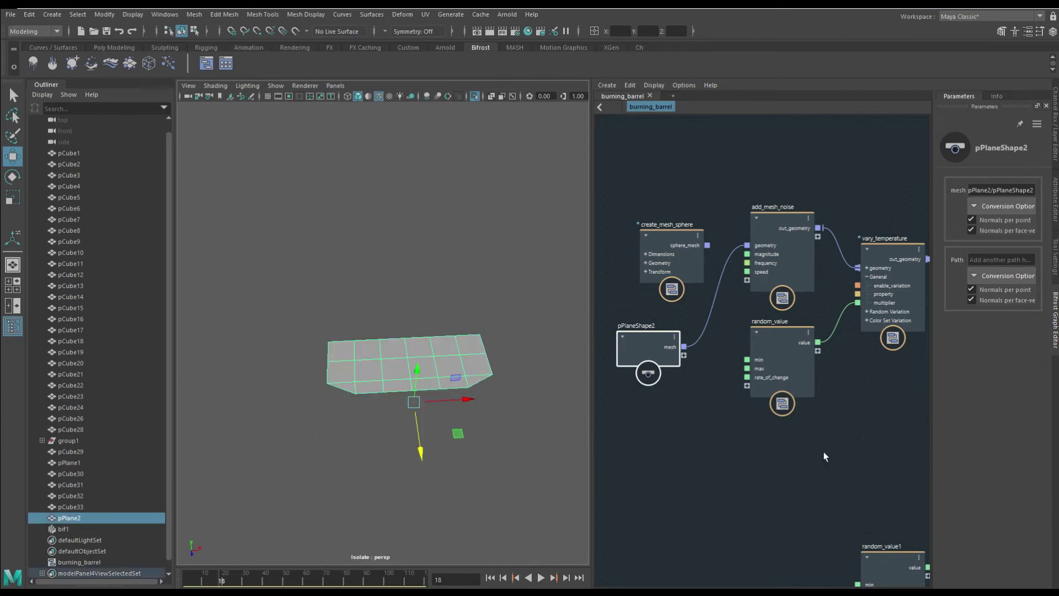
pyautogui.hotkey('ctrl', '1')
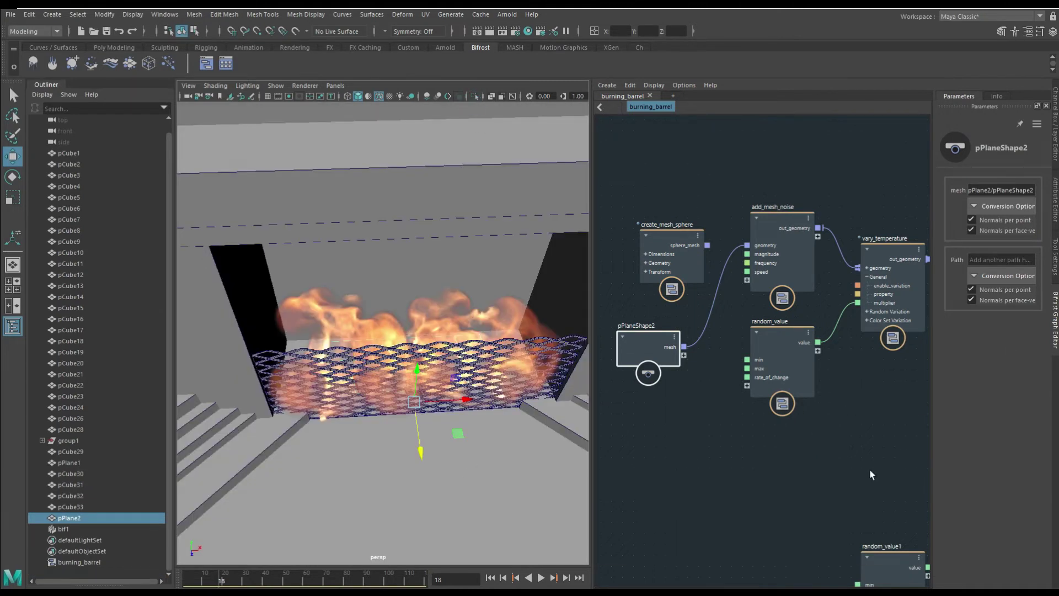
# Set source_fuel's Ignition Temperature to 30 and replay the fire from frame 1.
pyautogui.scroll(-2, 605, 430)
pyautogui.click(664, 265)
pyautogui.doubleClick(1012, 296)
pyautogui.write('30')
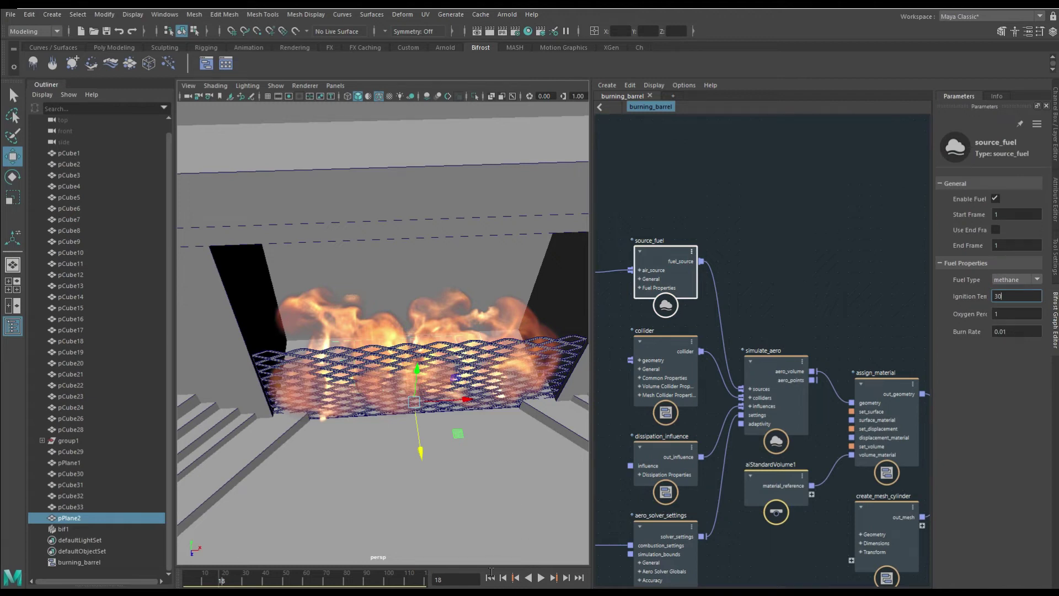
pyautogui.click(490, 577)
pyautogui.click(541, 577)
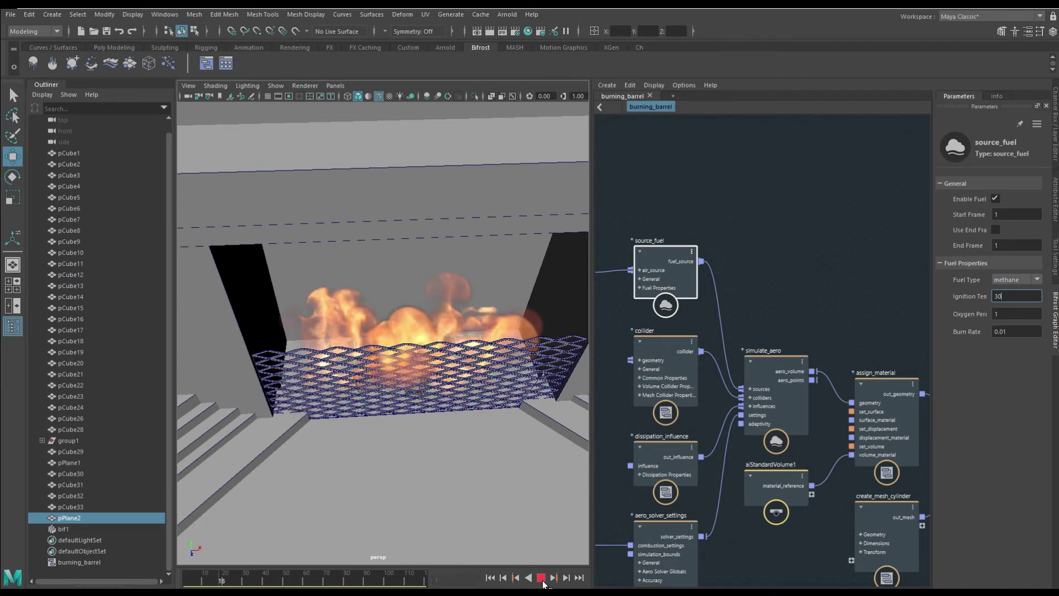
pyautogui.click(541, 577)
# Set source_air's Trail Smoothing to 10 and play the simulation again.
pyautogui.scroll(5, 502, 473)
pyautogui.keyDown('alt'); pyautogui.moveTo(502, 472); pyautogui.dragTo(437, 501); pyautogui.keyUp('alt')
pyautogui.scroll(-5, 363, 356)
pyautogui.keyDown('alt'); pyautogui.moveTo(363, 356); pyautogui.dragTo(366, 385); pyautogui.keyUp('alt')
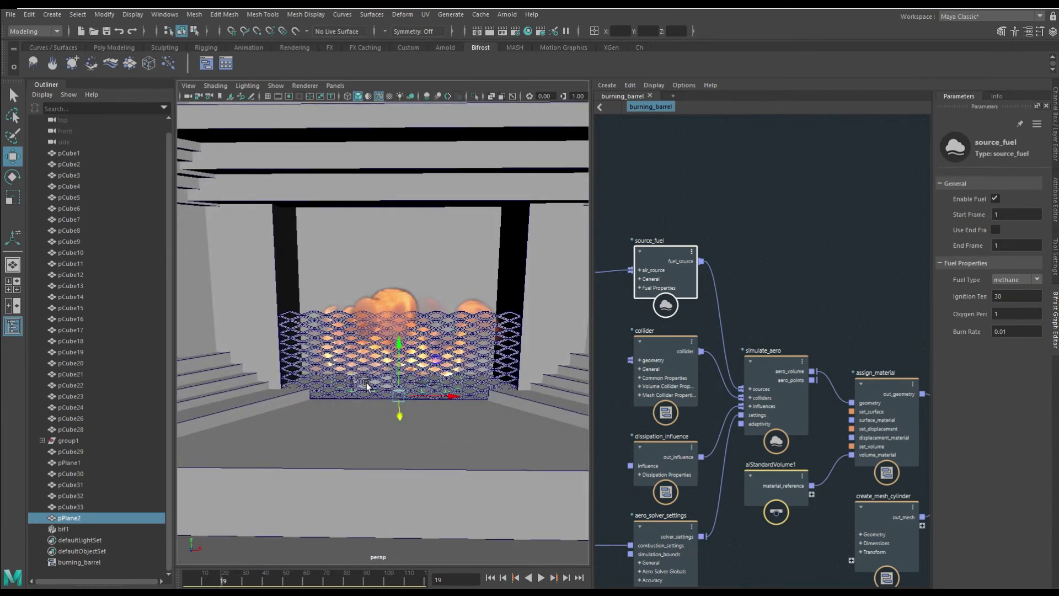
pyautogui.moveTo(690, 386); pyautogui.dragTo(765, 354, button='middle')
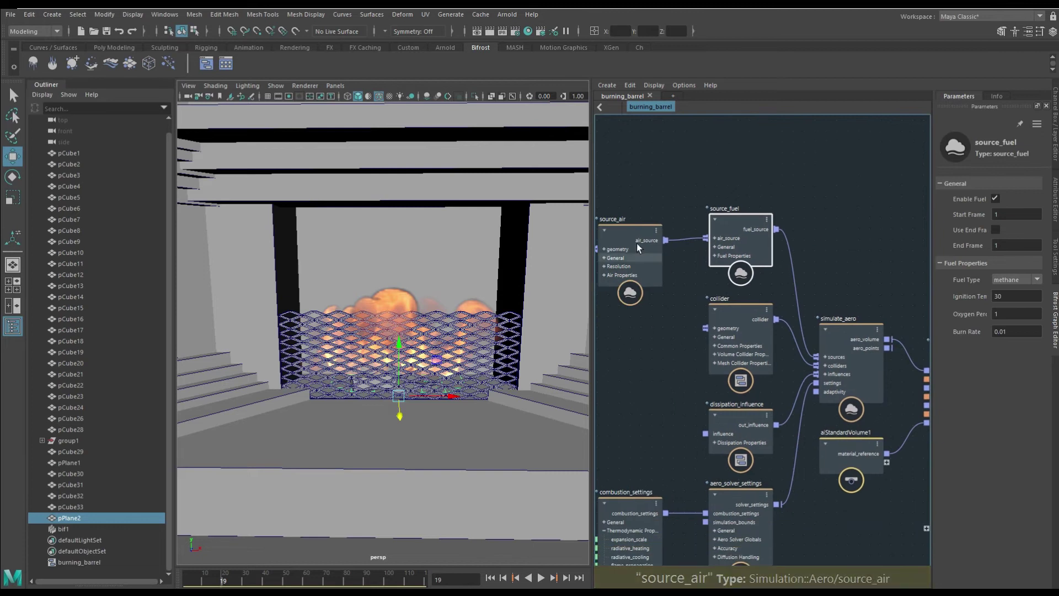
pyautogui.click(629, 254)
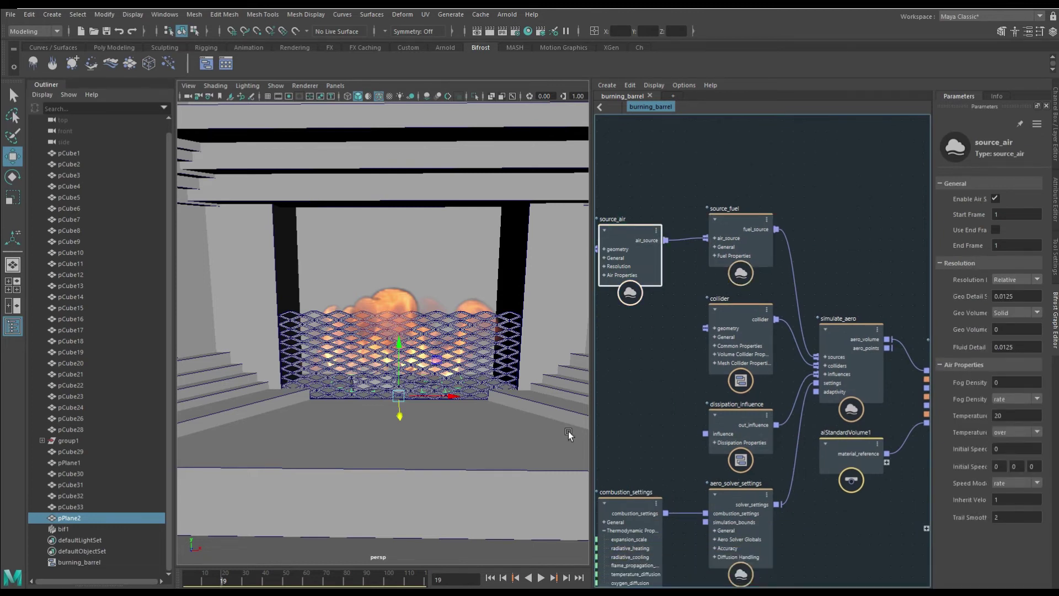
pyautogui.doubleClick(997, 516)
pyautogui.write('10')
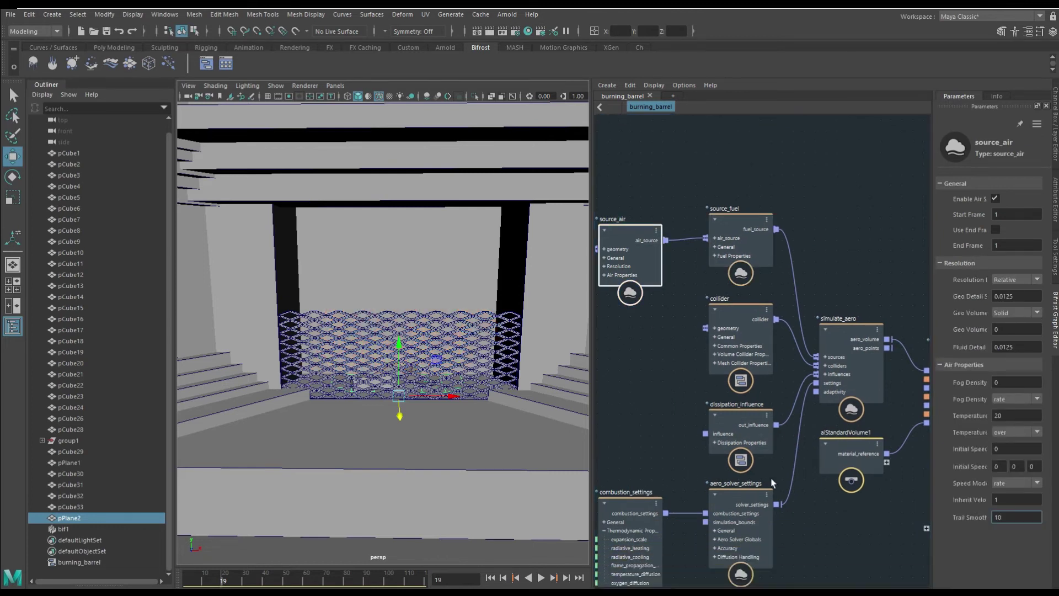
pyautogui.click(541, 579)
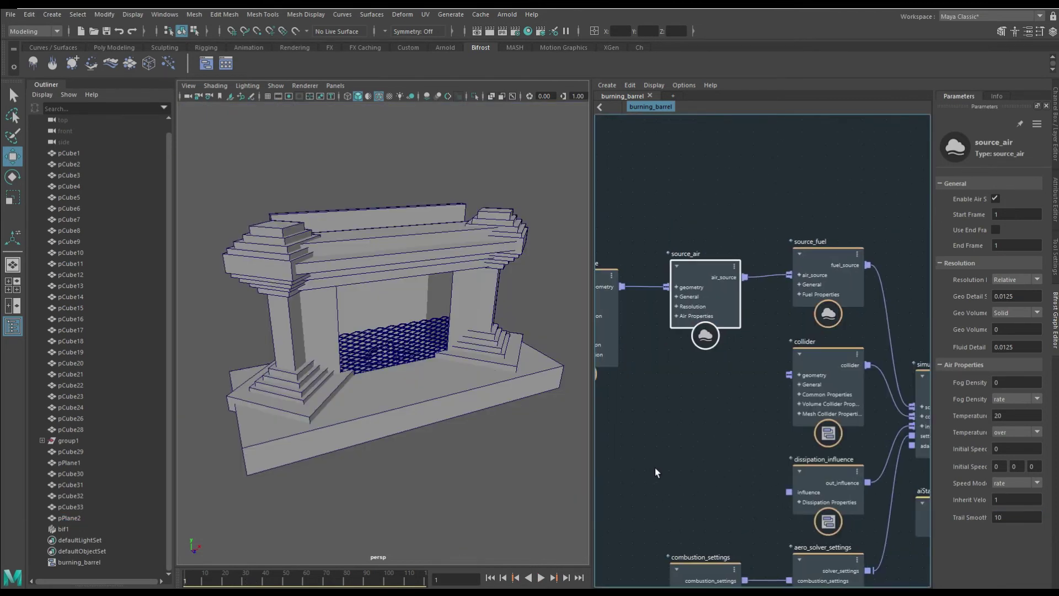
# Set vary_temperature's Random Variation to Min 0 and Max 50.
pyautogui.moveTo(651, 469); pyautogui.dragTo(861, 397, button='middle')
pyautogui.click(788, 242)
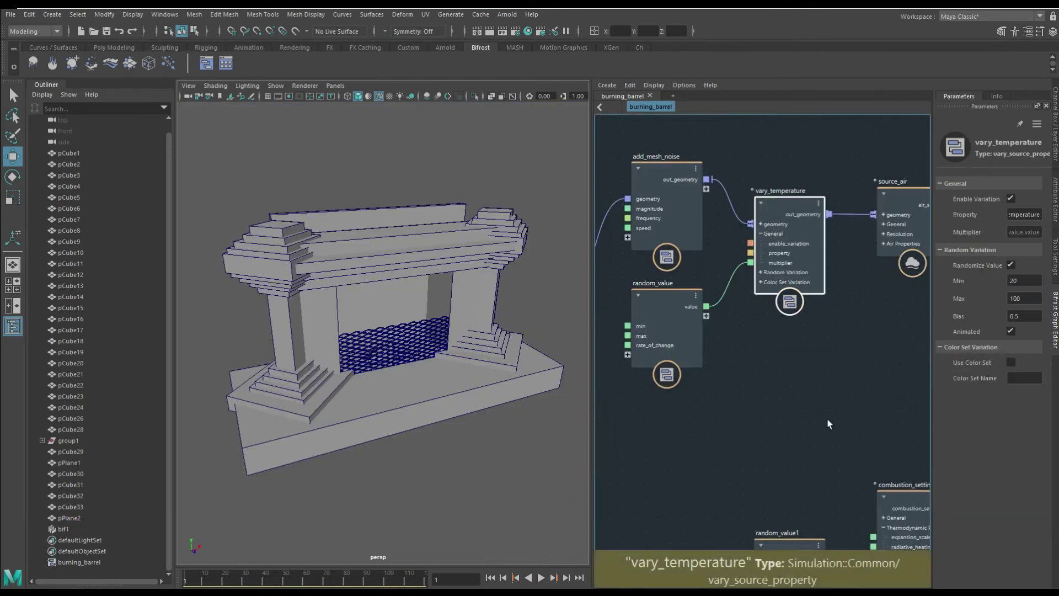
pyautogui.write('0')
pyautogui.click(1028, 300)
pyautogui.doubleClick(1021, 299)
pyautogui.write('50')
# Replay the fire to frame 33 and render the current frame with Arnold.
pyautogui.click(541, 577)
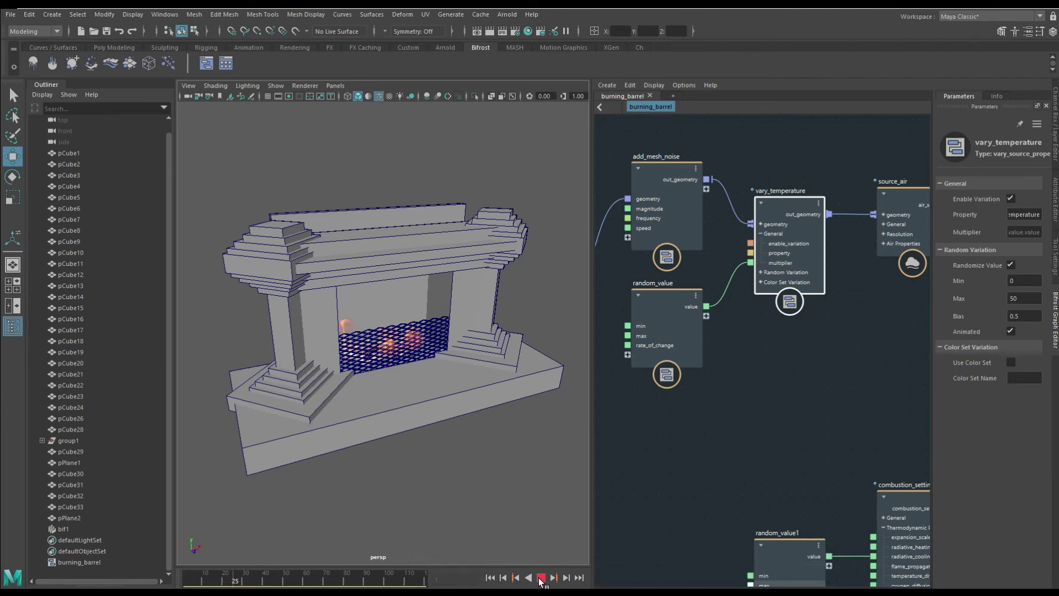
pyautogui.click(540, 578)
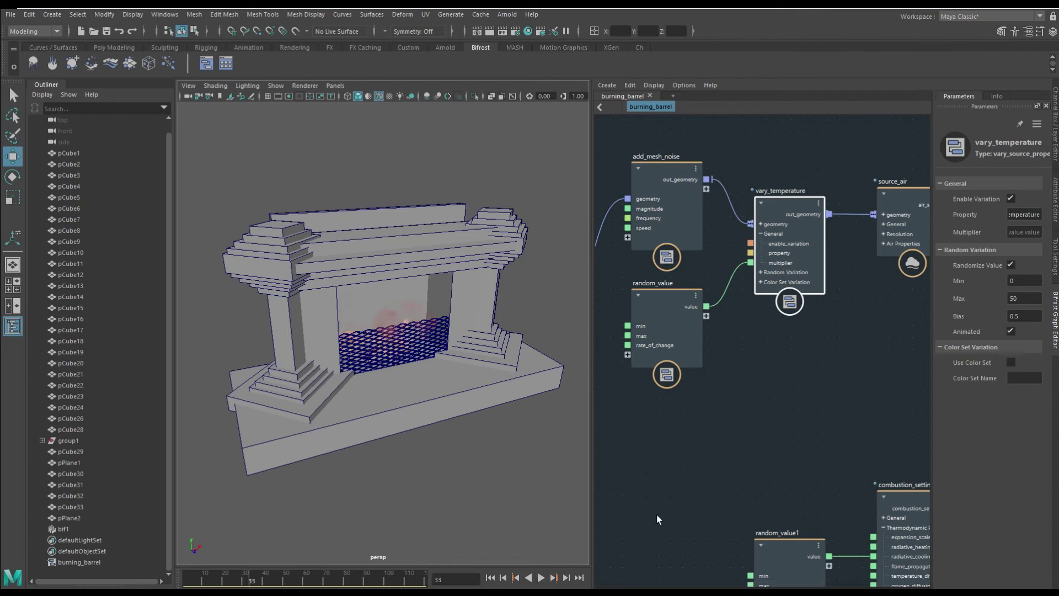
pyautogui.click(490, 31)
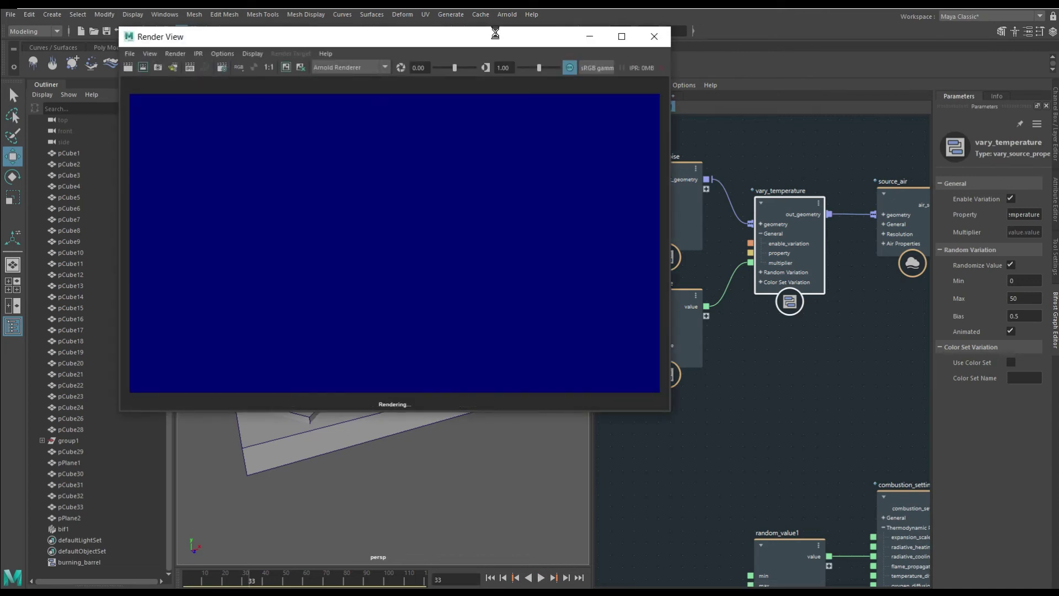